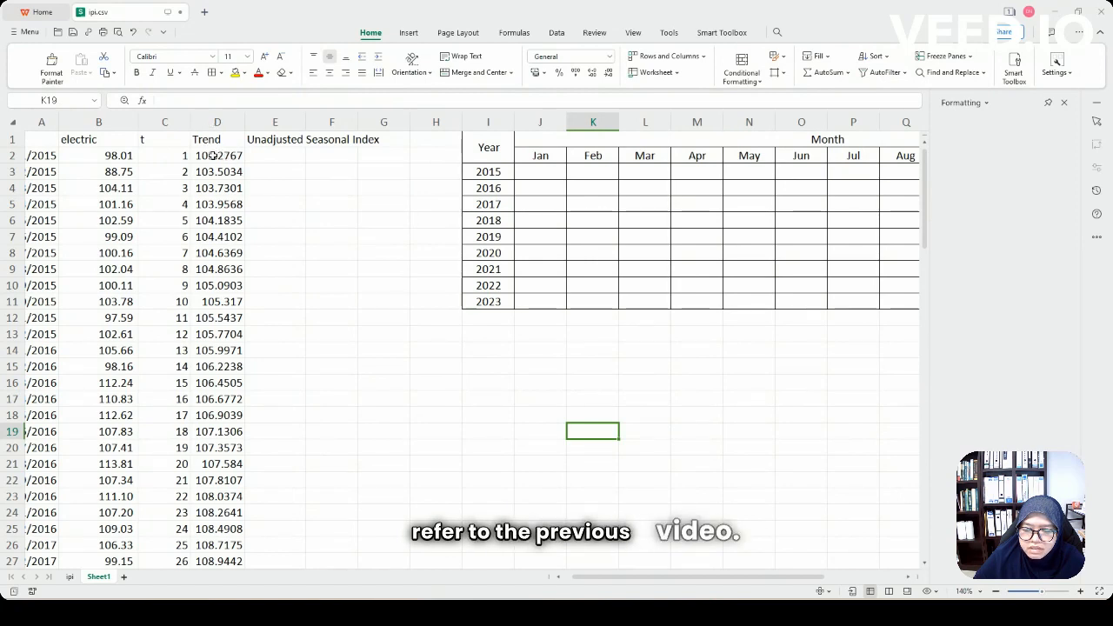
Step: Compute the first unadjusted seasonal index in E2 with the formula =B2/D2*100
click(260, 153)
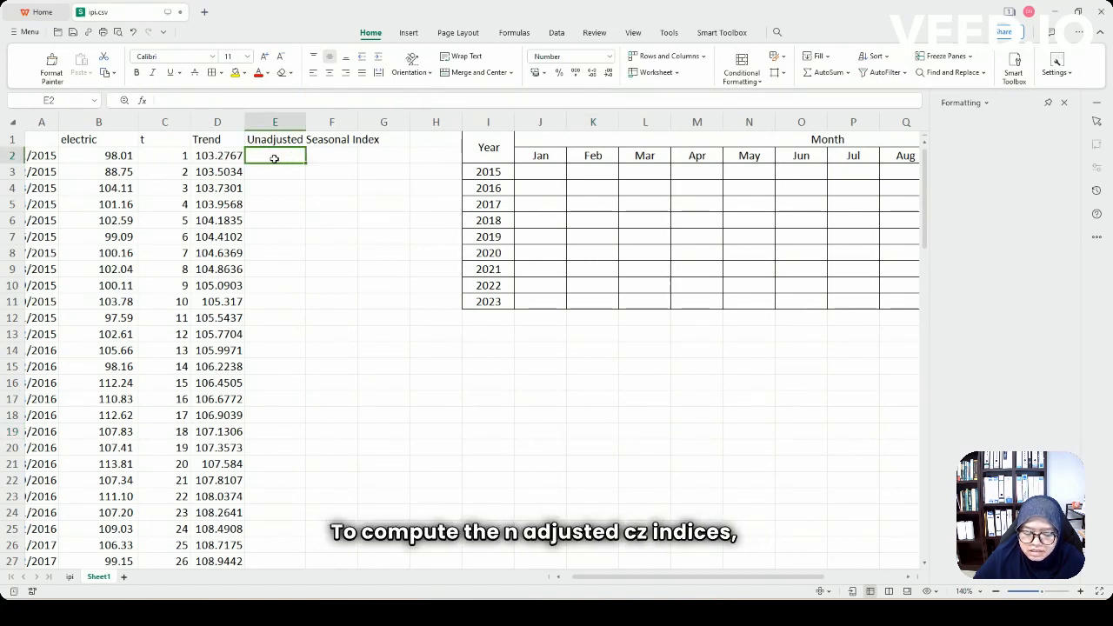
text(=)
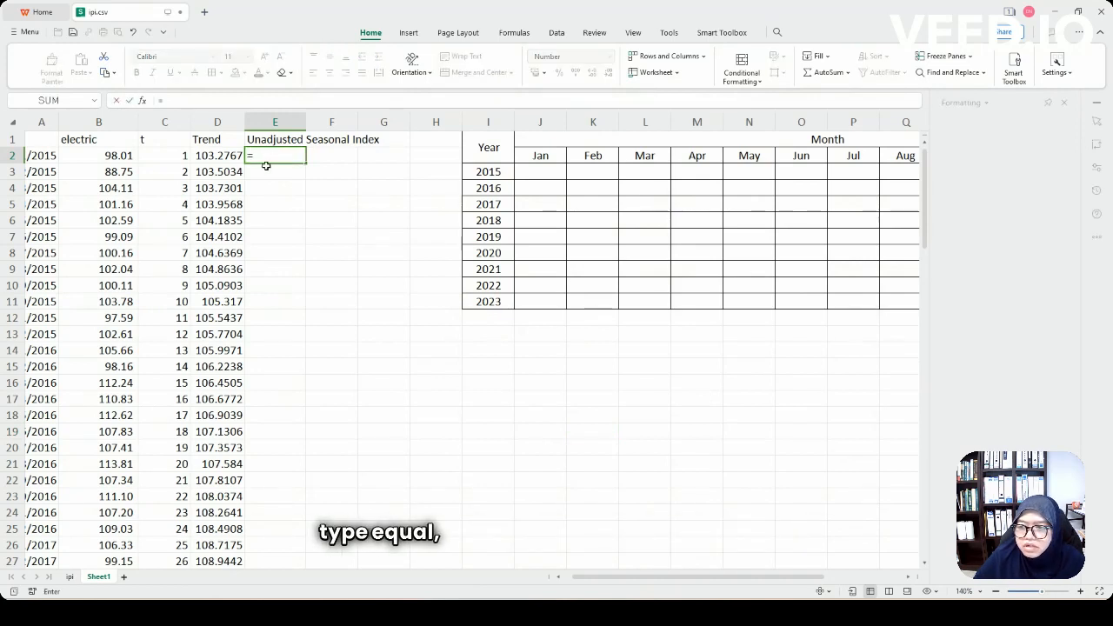
click(122, 156)
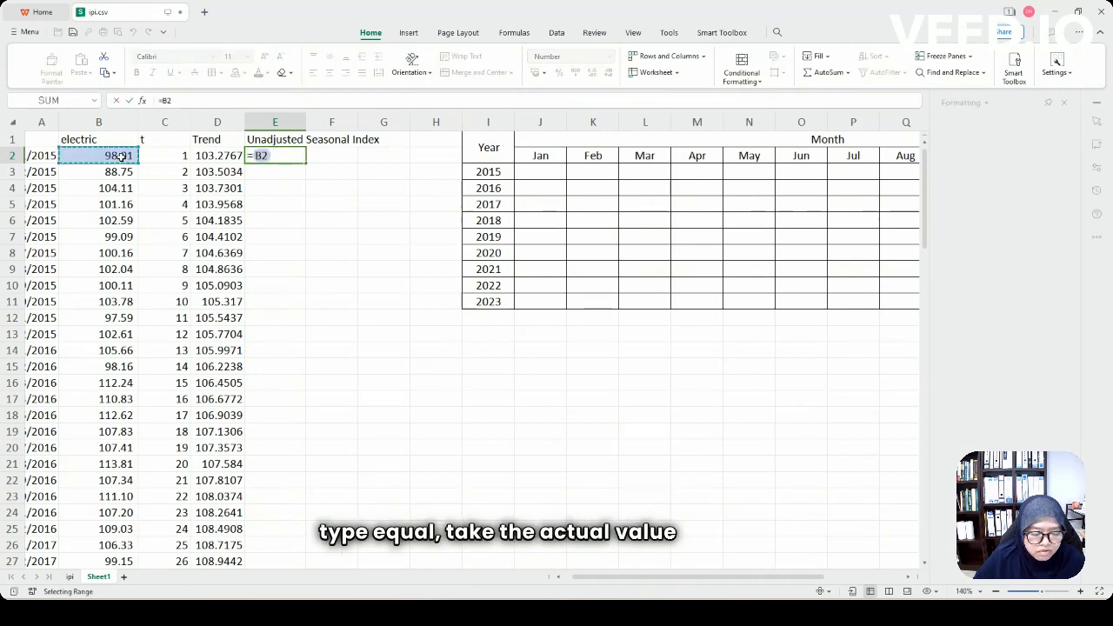
text(/)
click(223, 156)
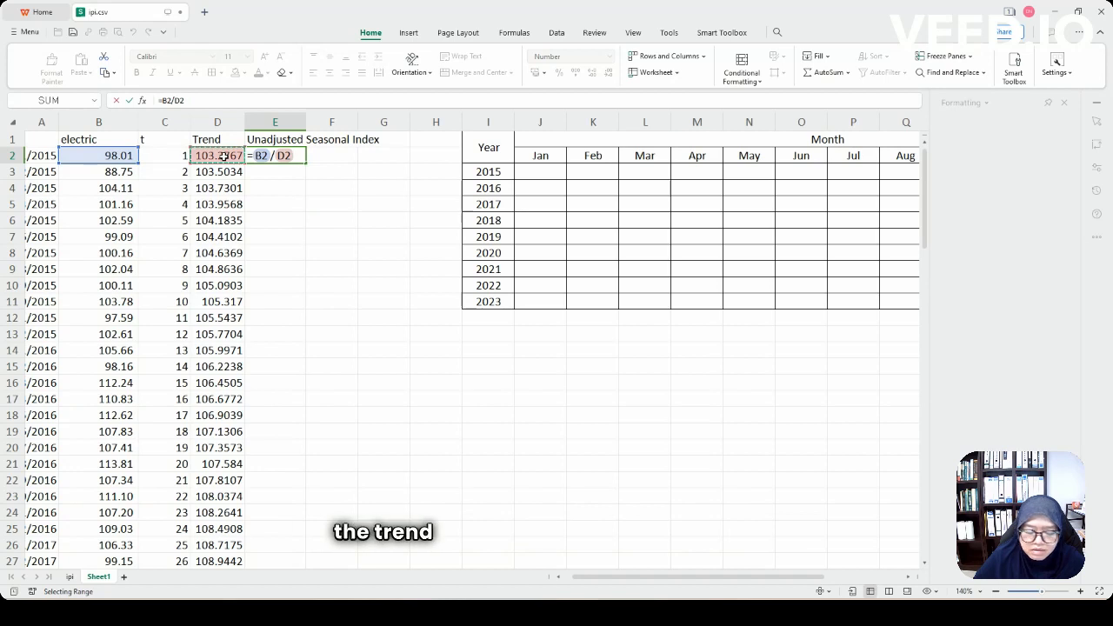
text(*100)
key(Return)
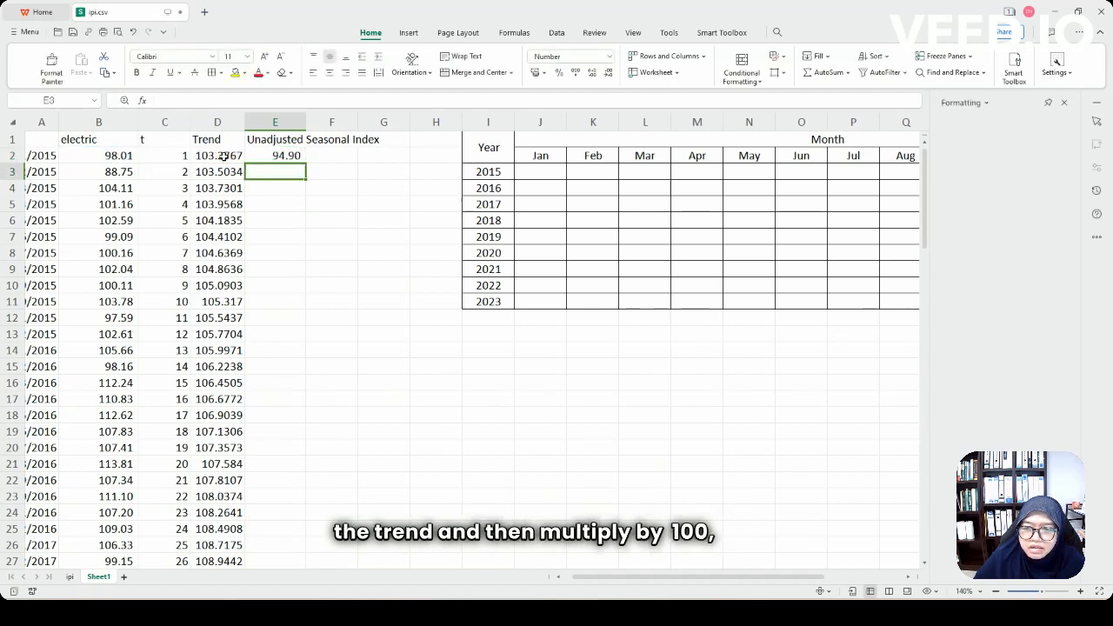
Step: Fill the unadjusted seasonal index formula from E2 down to the last row of the data
click(292, 156)
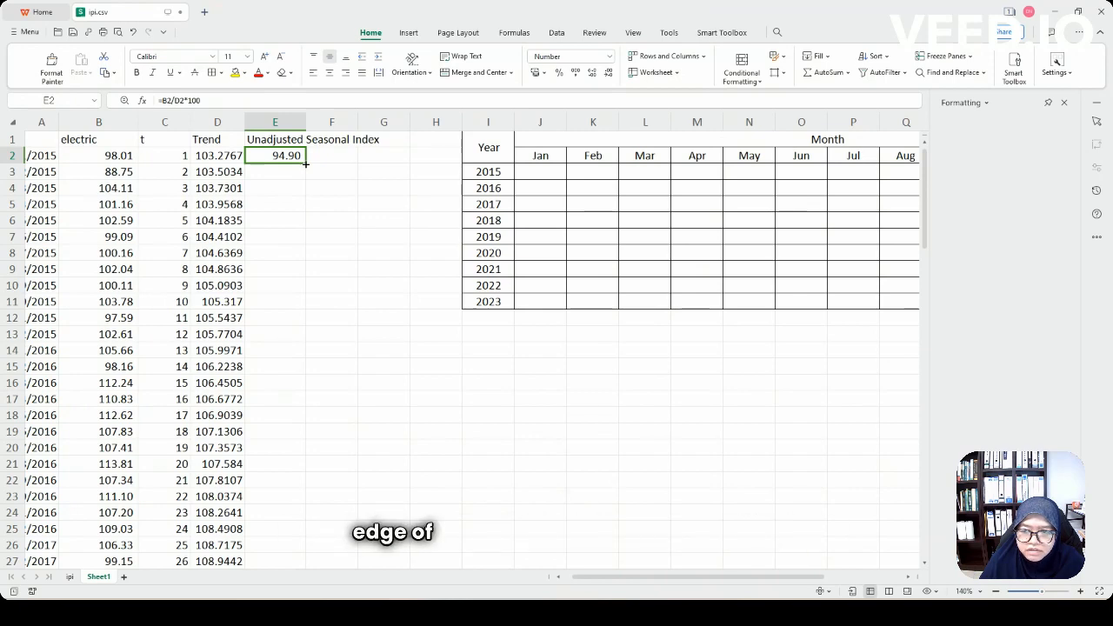
double_click(305, 163)
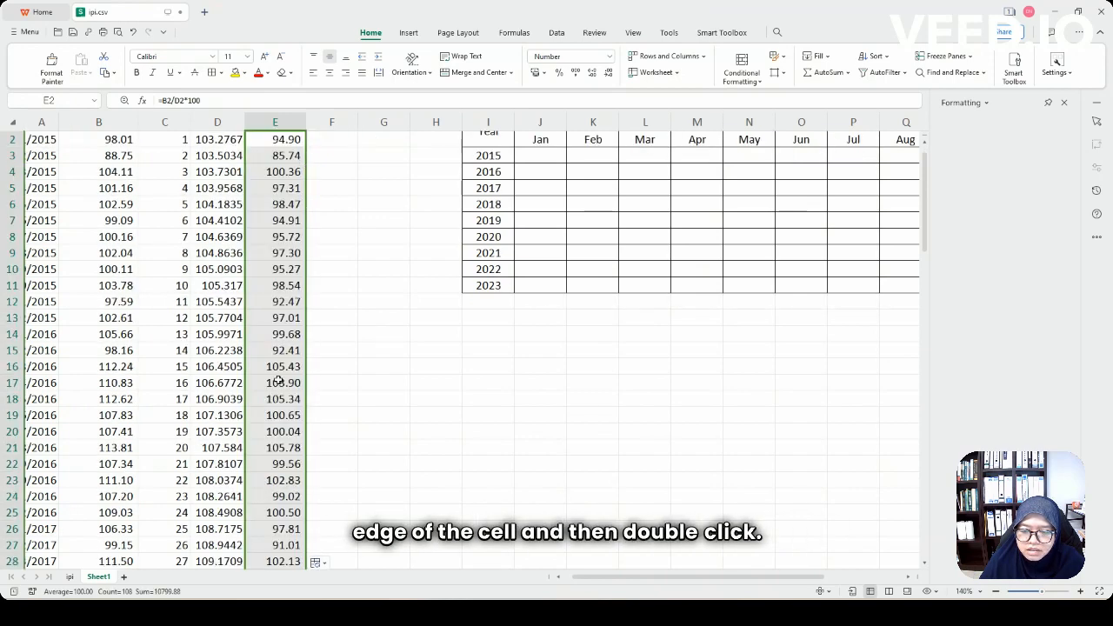
scroll(277, 381, up, 1)
click(280, 235)
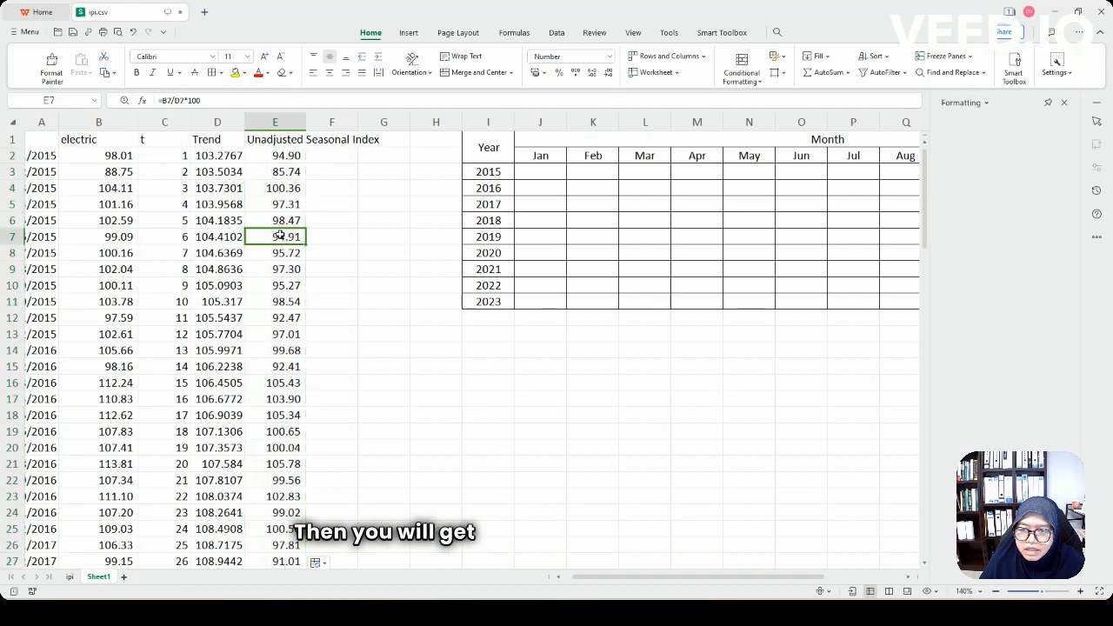
click(295, 171)
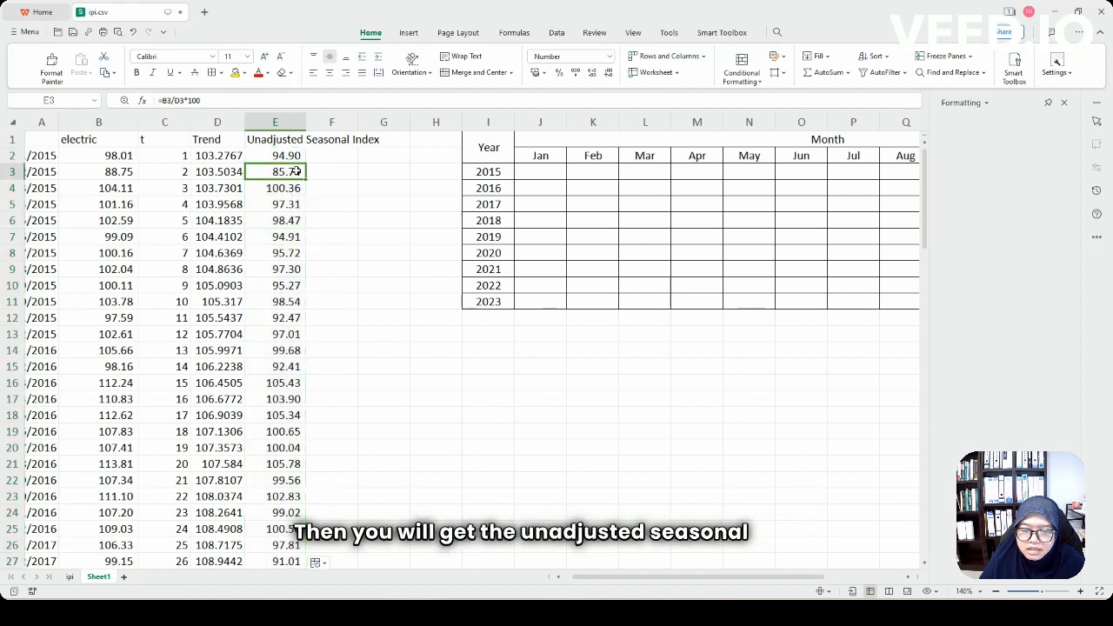
Step: Copy the twelve 2015 indices in E2:E13 and paste them as transposed values into the 2015 row, starting at J3
click(276, 155)
drag(276, 155, 264, 334)
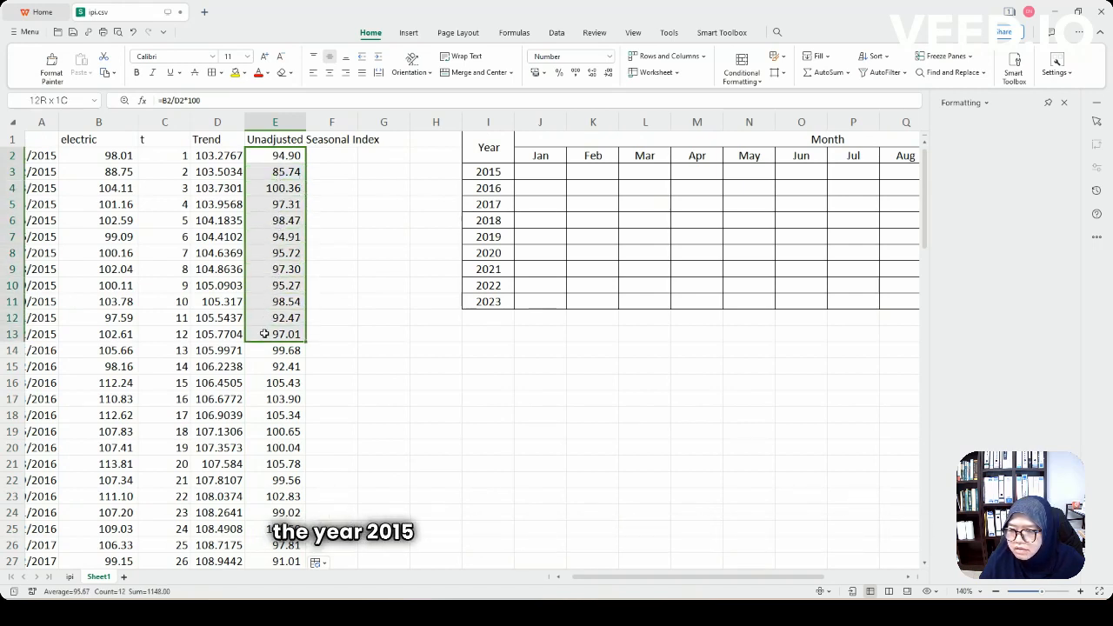
right_click(275, 273)
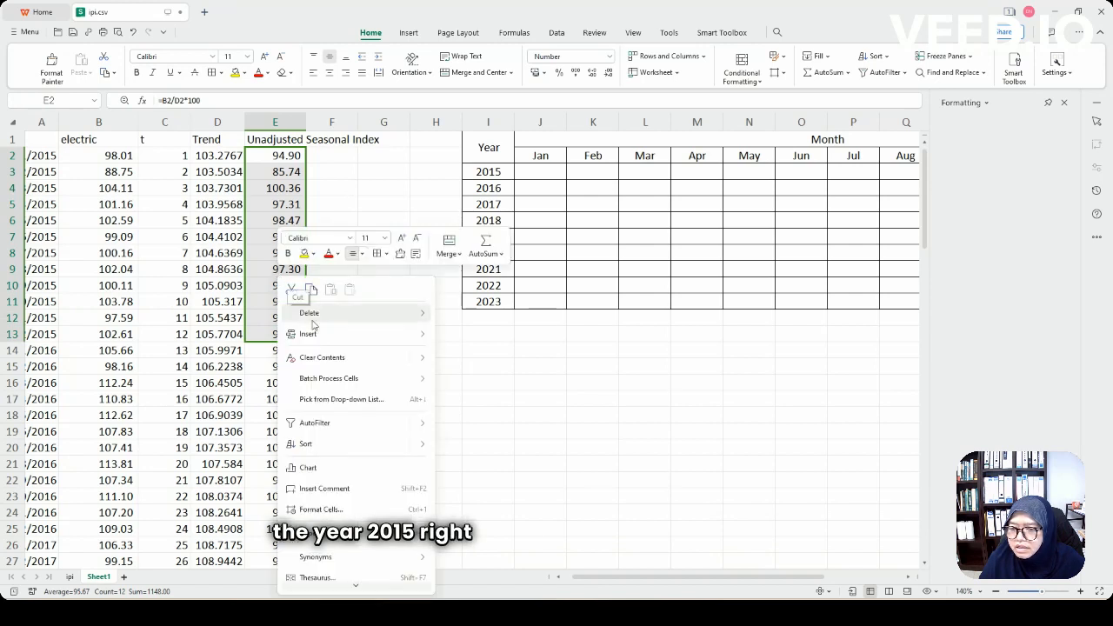
click(312, 290)
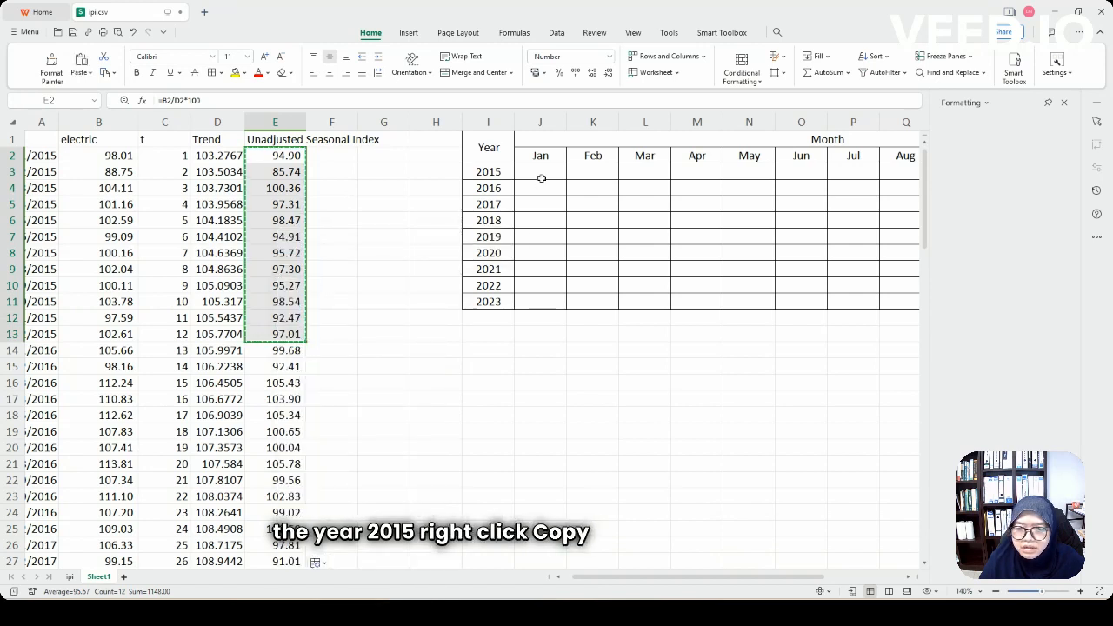
click(541, 178)
right_click(544, 167)
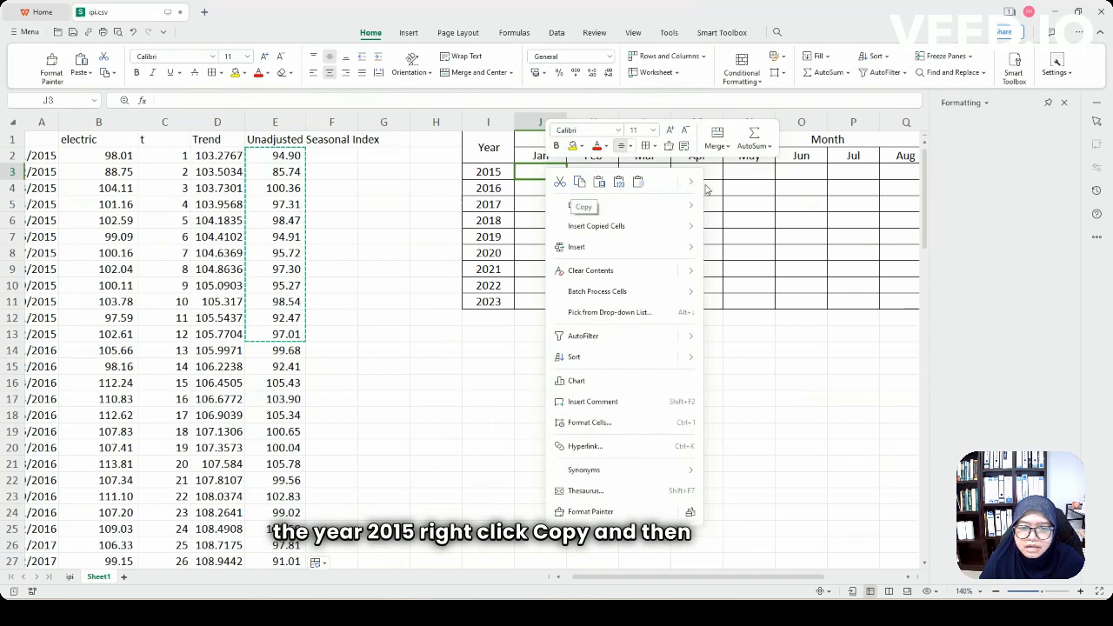
mouse_move(693, 186)
click(729, 344)
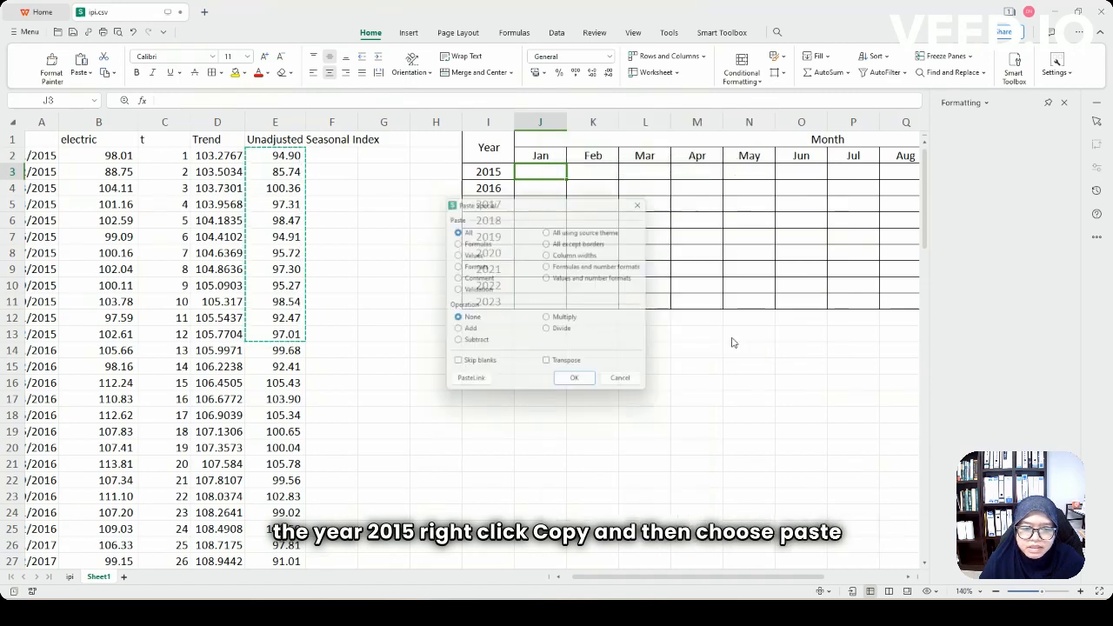
click(570, 367)
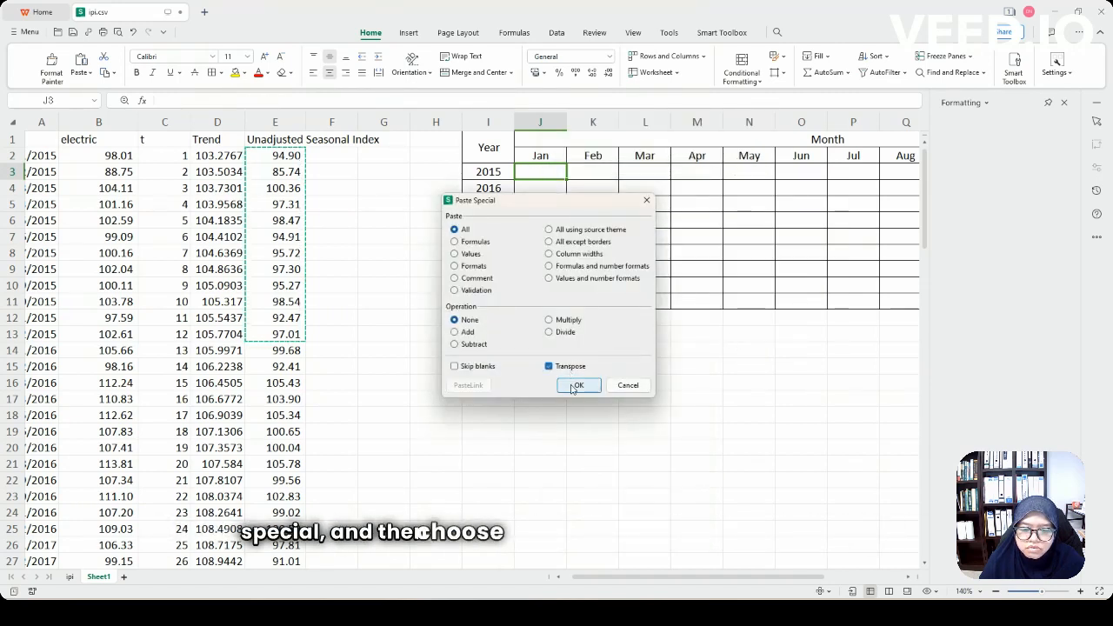
click(454, 253)
click(578, 385)
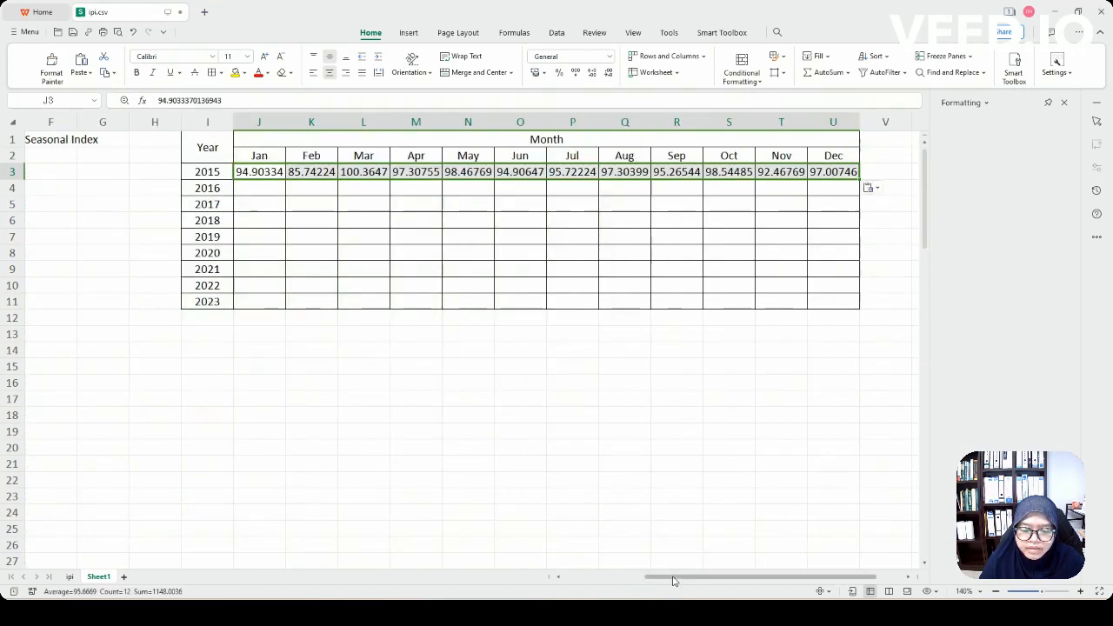
Step: Copy the twelve 2016 indices in E14:E25 and paste them as transposed values into the 2016 row, starting at J4
drag(663, 577, 591, 576)
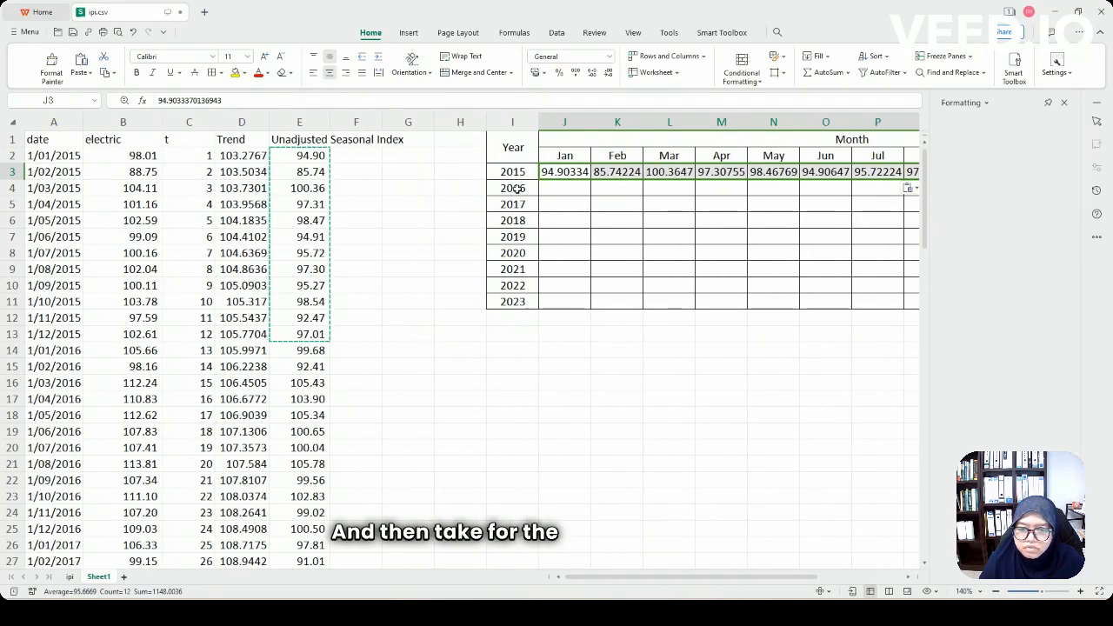
drag(290, 348, 282, 522)
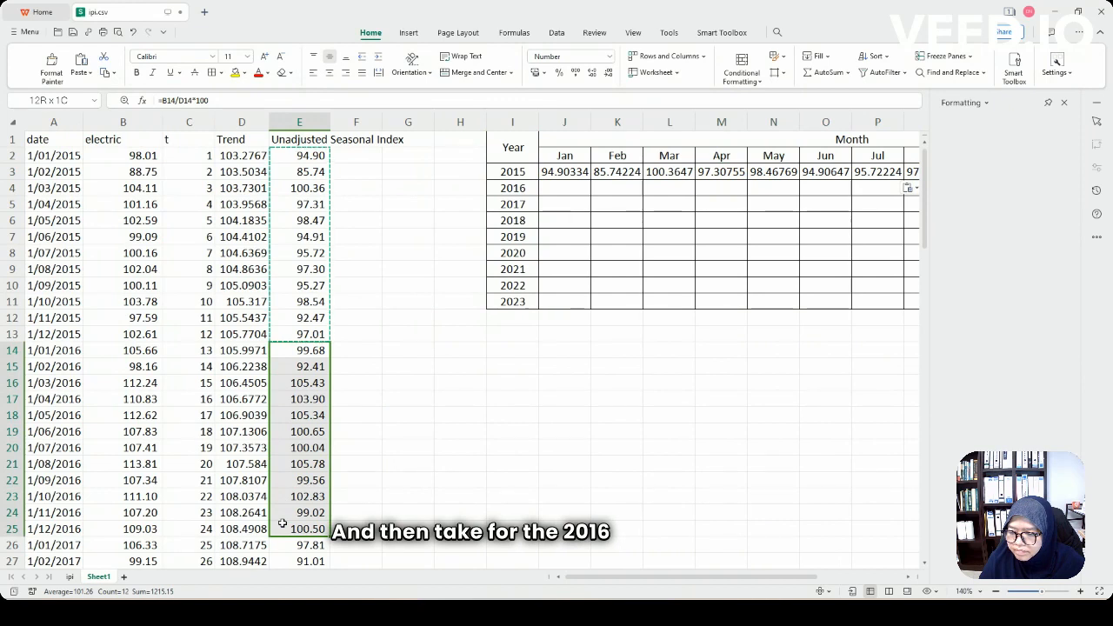
right_click(298, 440)
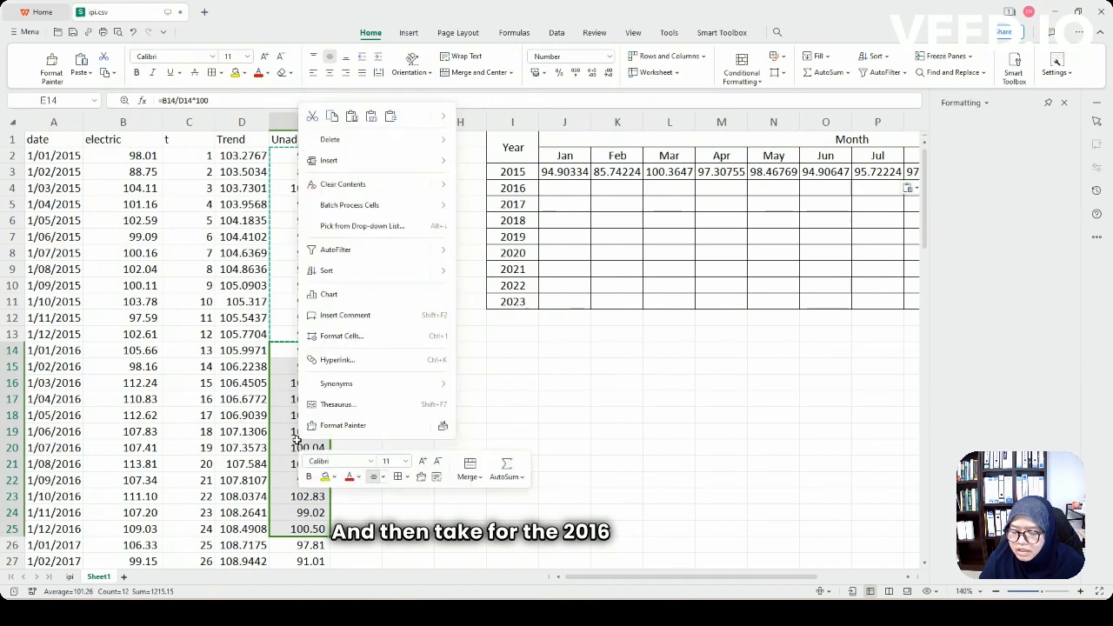
click(332, 117)
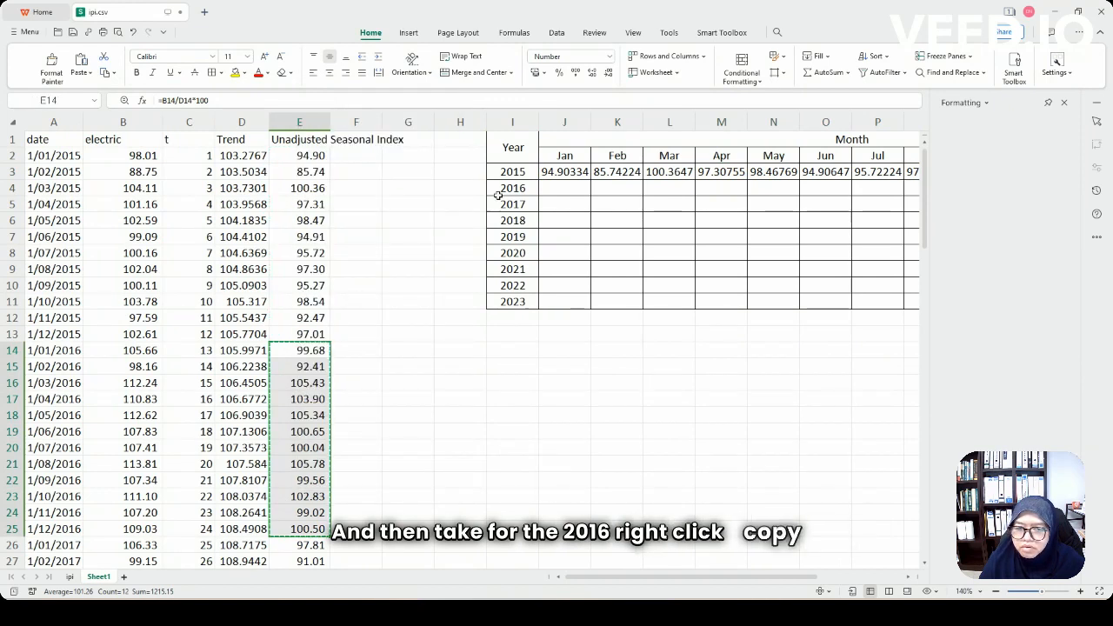
click(555, 189)
right_click(555, 190)
mouse_move(699, 201)
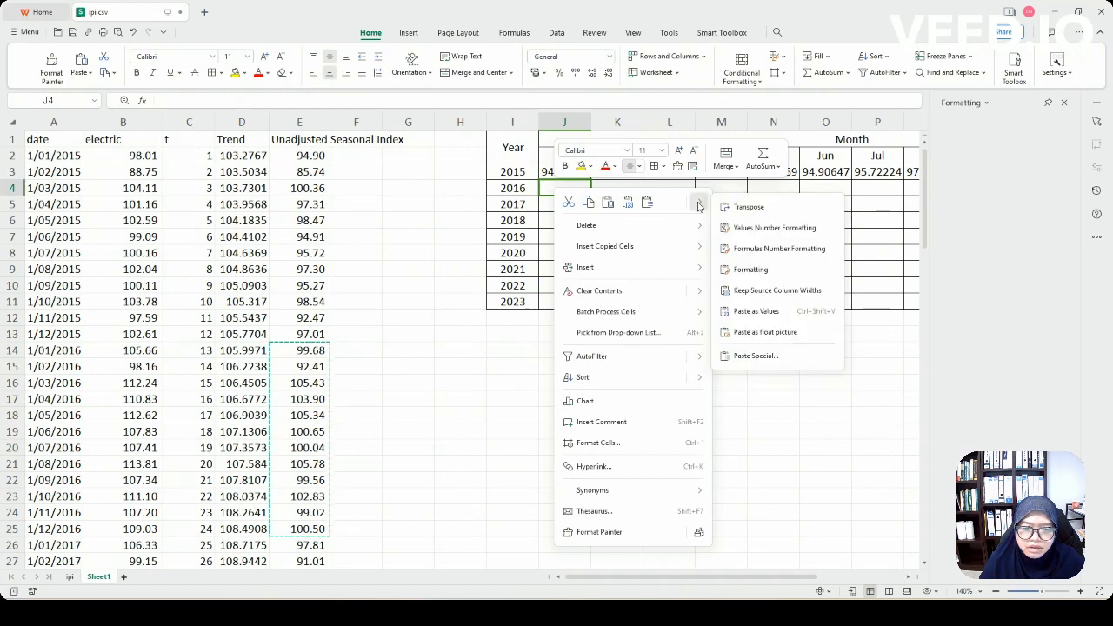
click(748, 356)
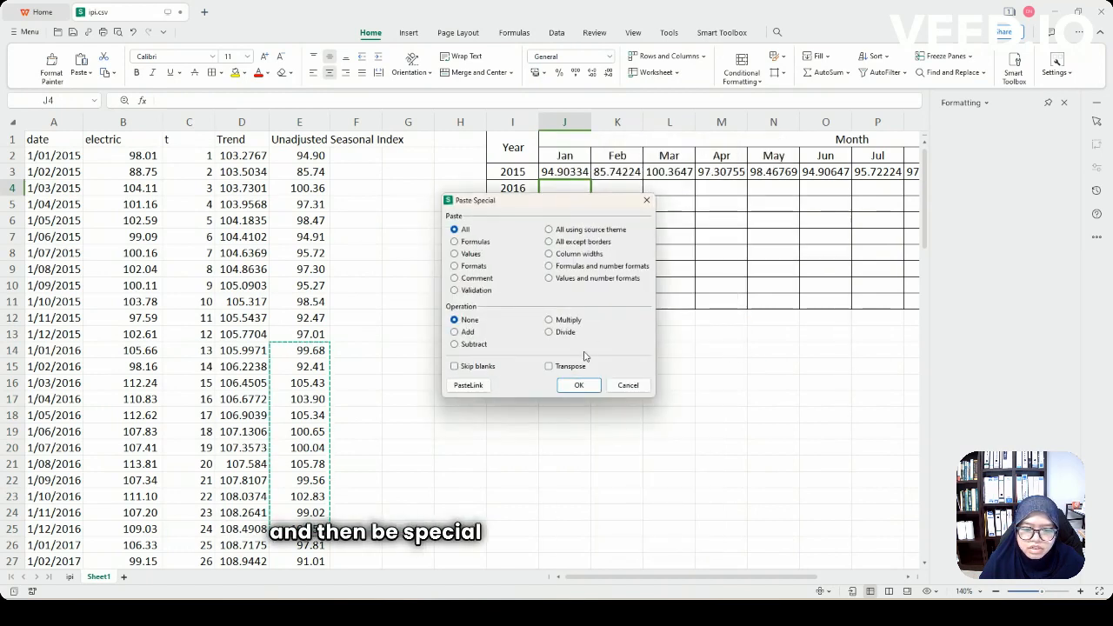
click(548, 367)
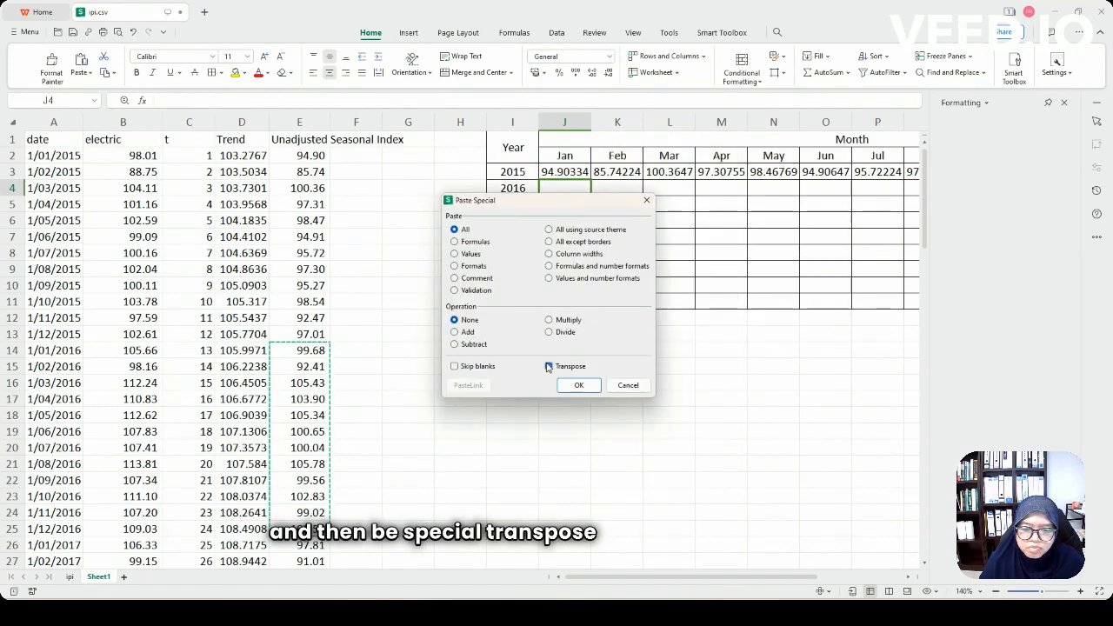
click(454, 254)
click(578, 385)
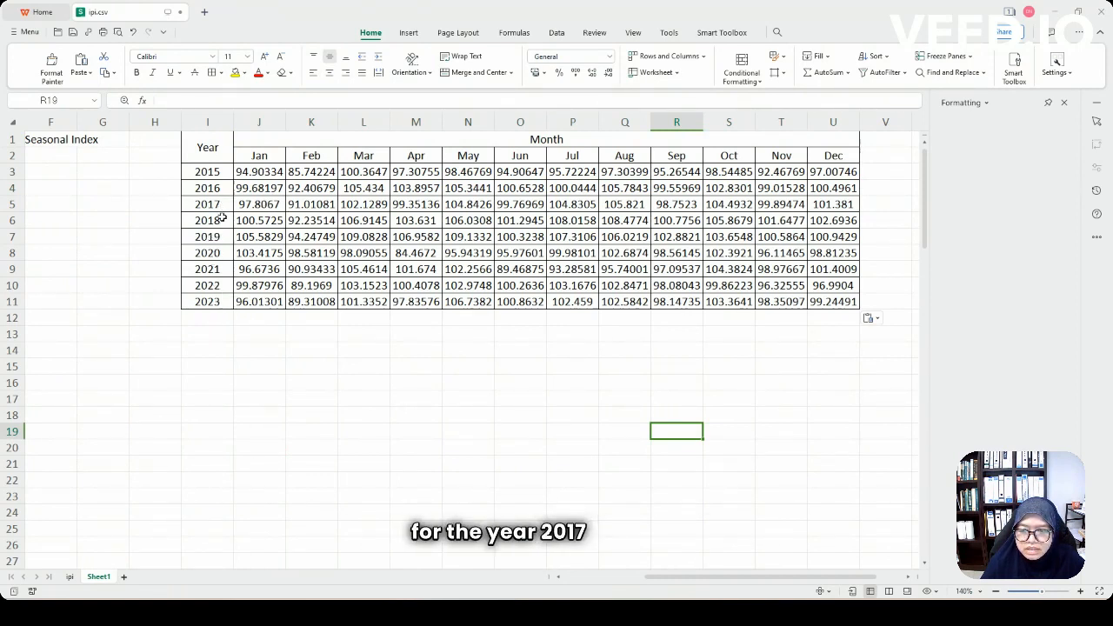
Step: Label the row below 2023 in the monthly table "Mean", in cell I12
click(222, 320)
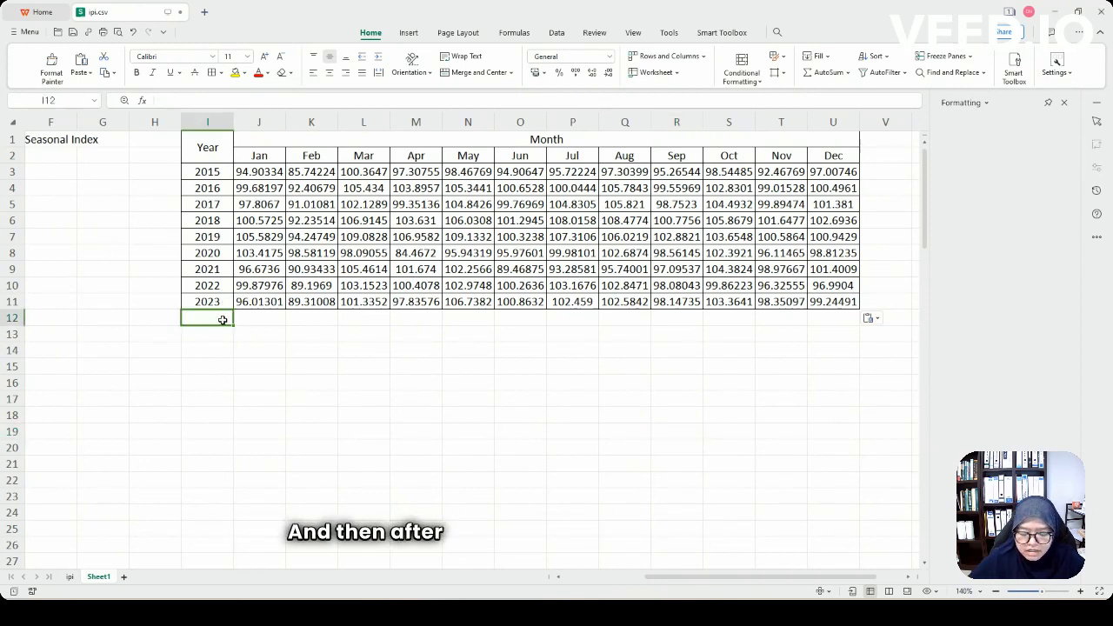
text(Mean)
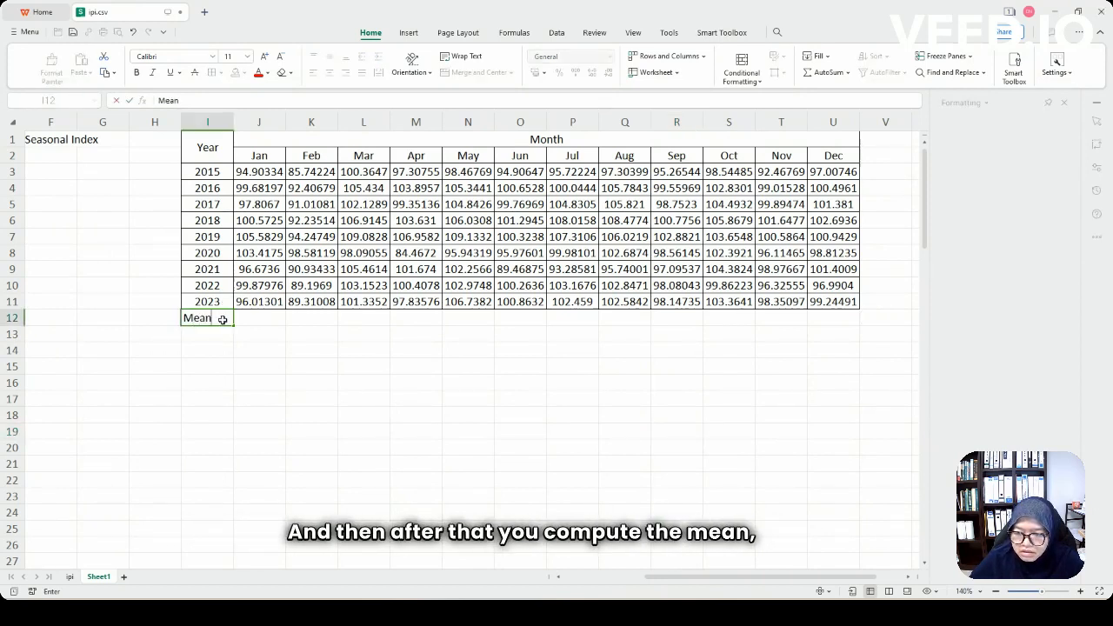
key(Tab)
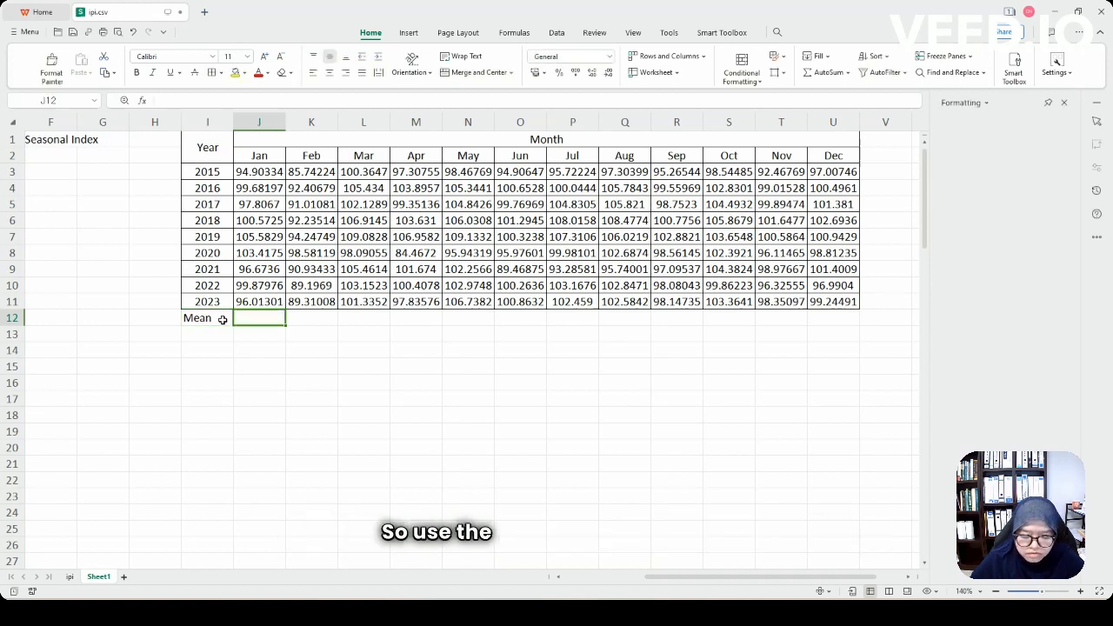
Step: Compute January's mean in J12 with =AVERAGE(J3:J11) and fill the formula across to December
text(=av)
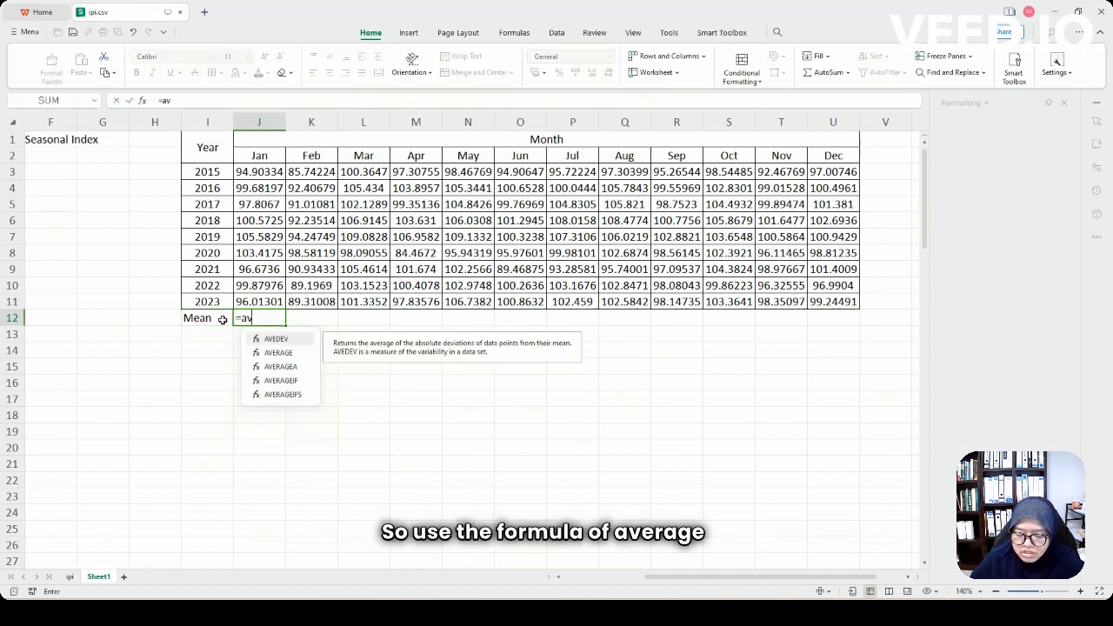
text(e)
double_click(287, 353)
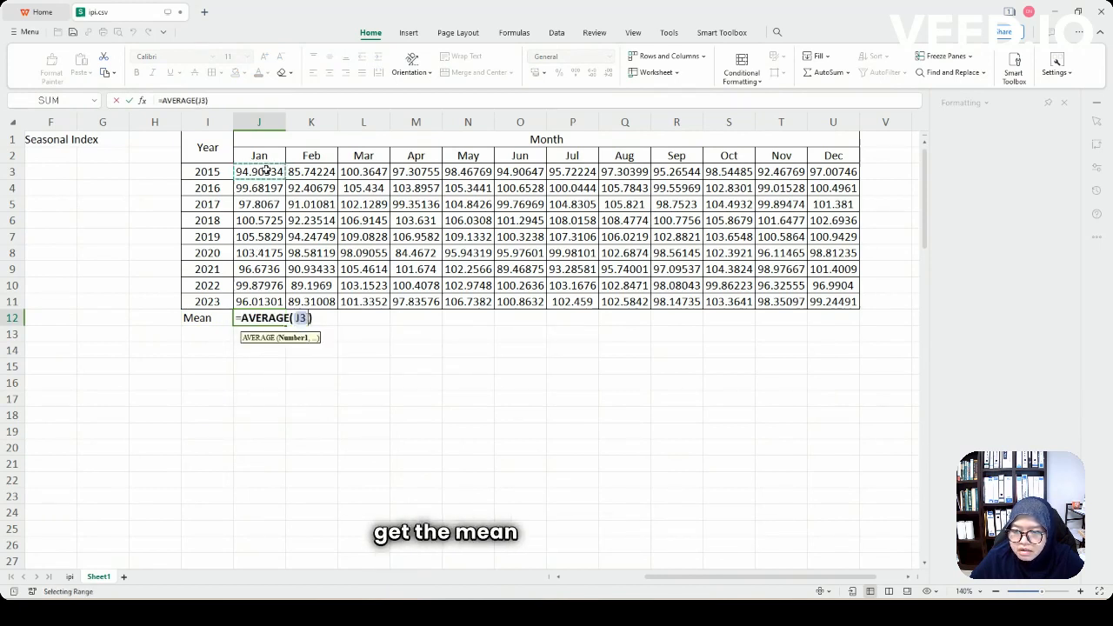
drag(267, 171, 259, 300)
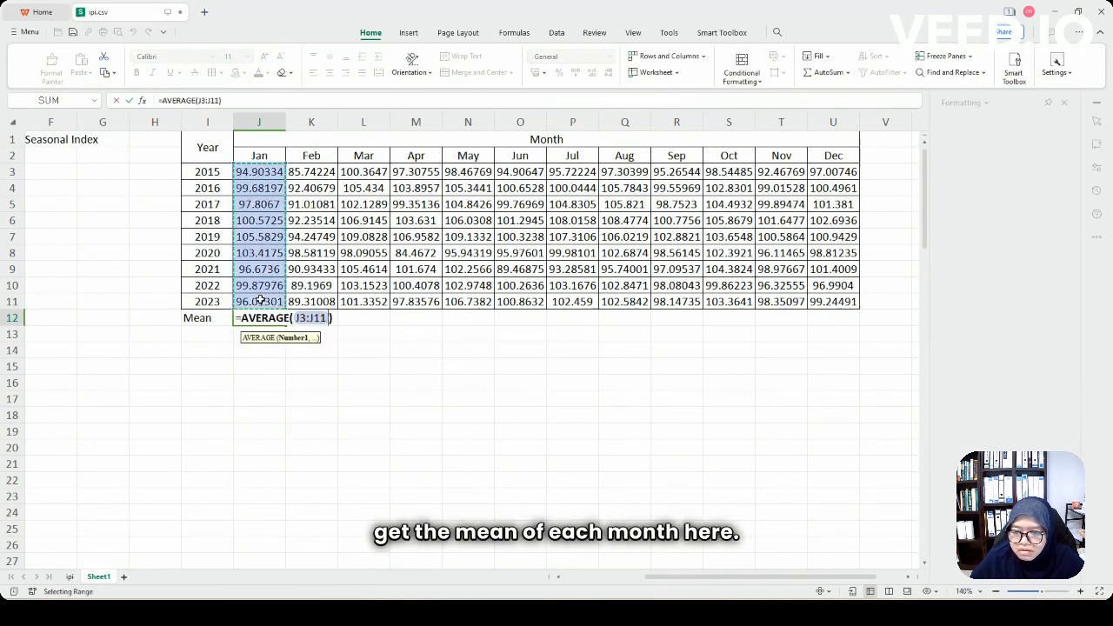
key(Return)
click(293, 318)
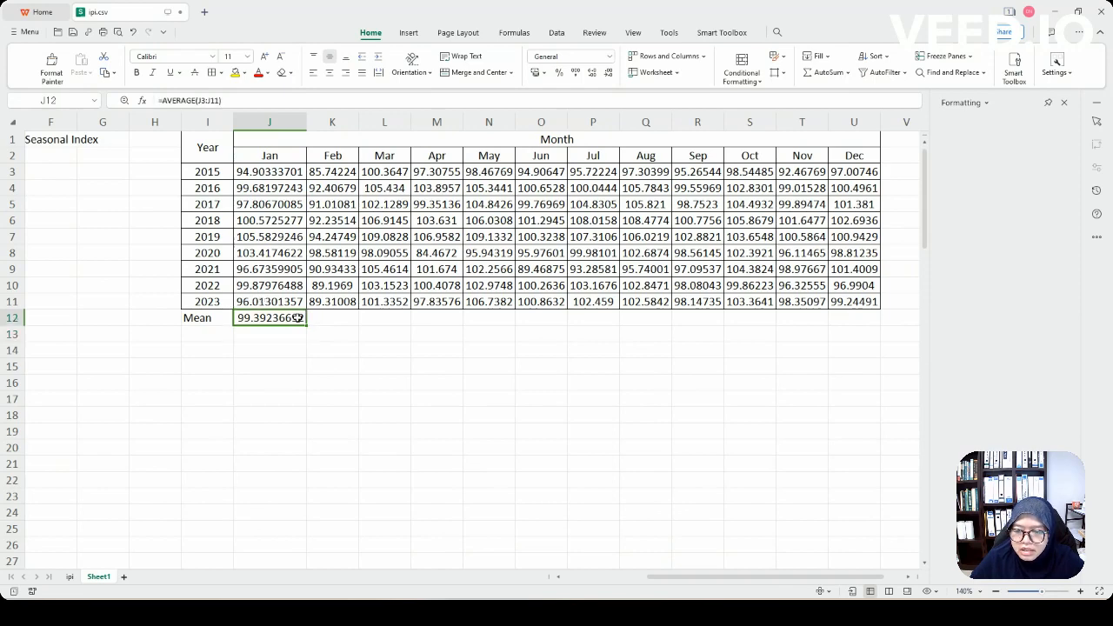
drag(306, 325, 869, 333)
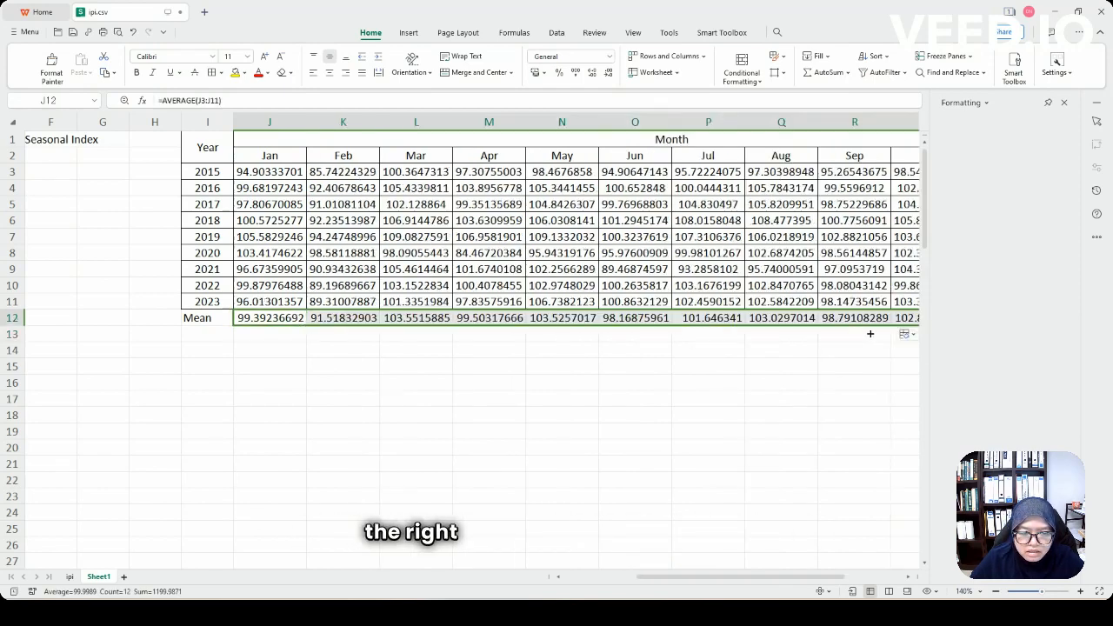
Step: Total the twelve monthly means in V12, beside December's mean, with =SUM(J12:U12)
drag(796, 578, 852, 578)
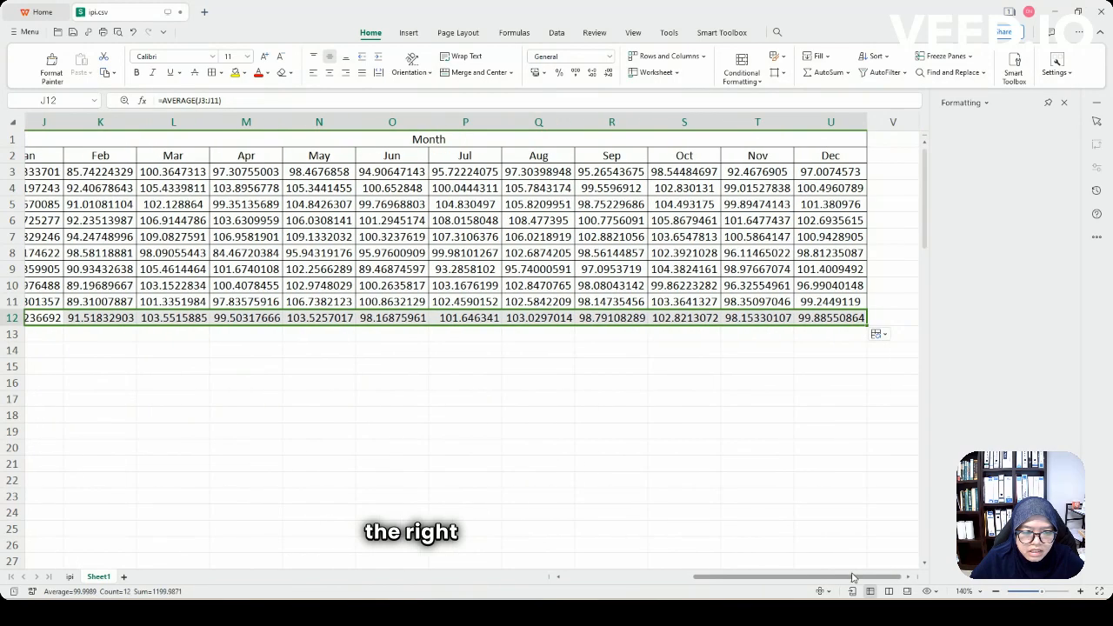
click(893, 319)
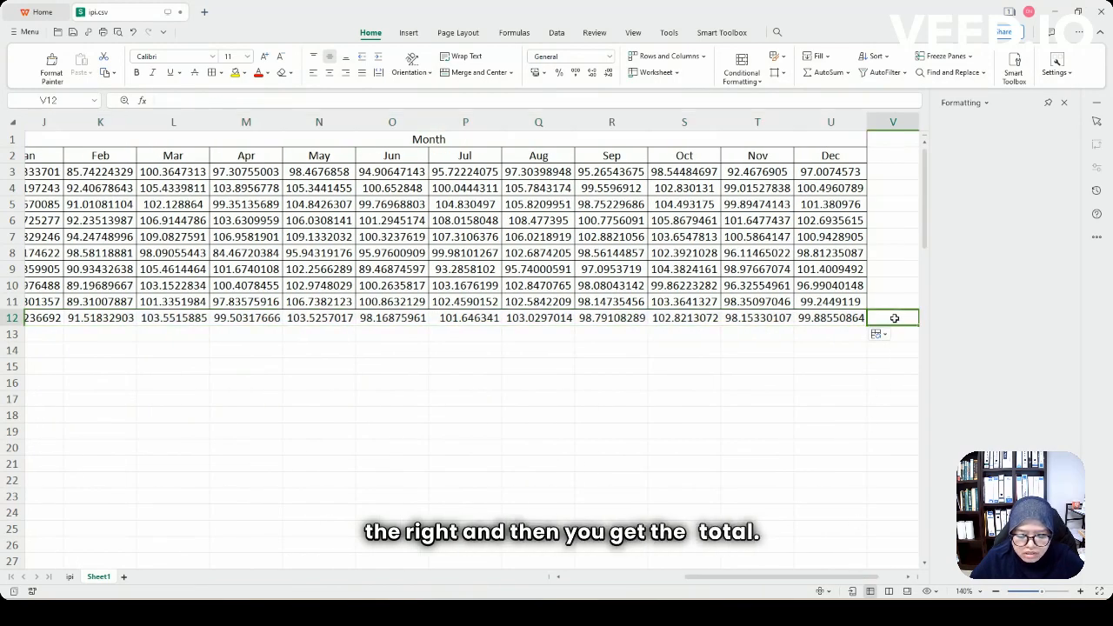
text(=sum)
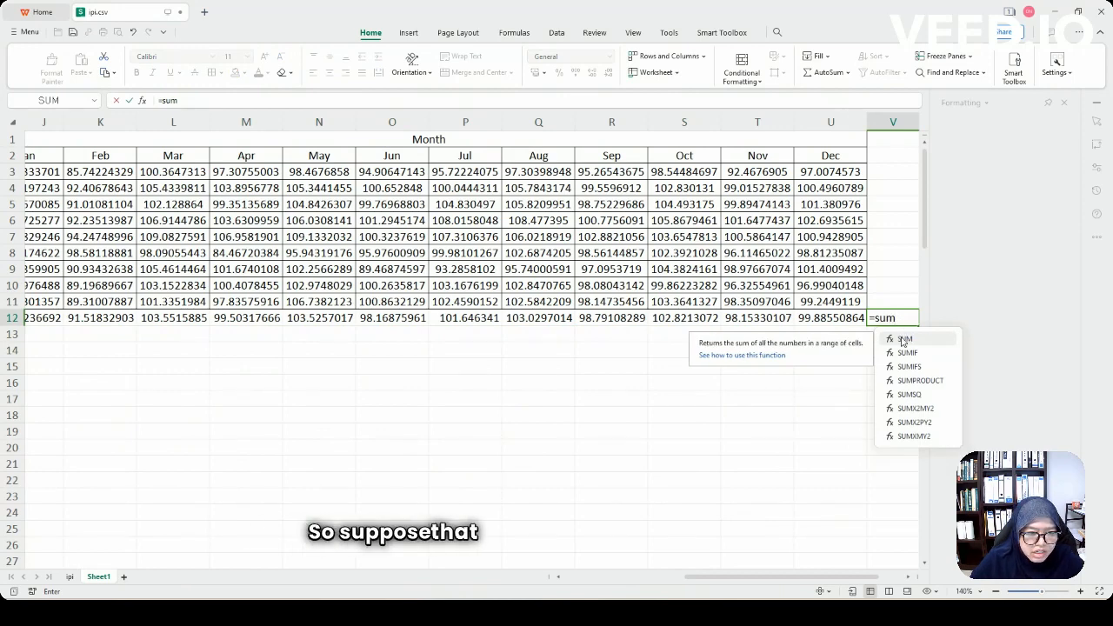
double_click(904, 340)
drag(796, 580, 694, 580)
drag(501, 319, 796, 320)
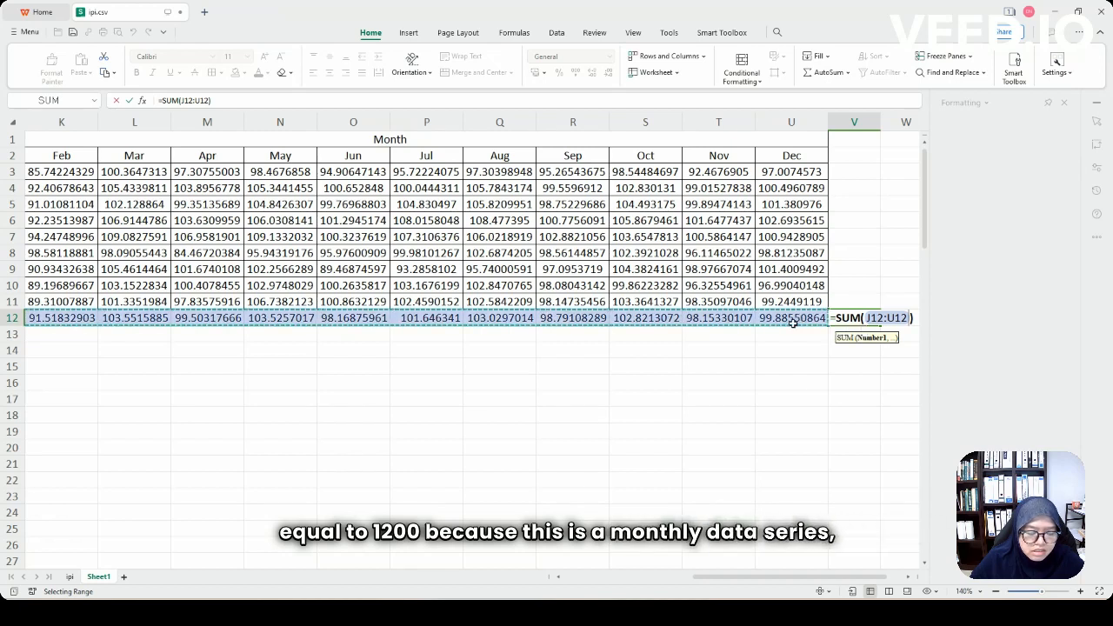
key(Return)
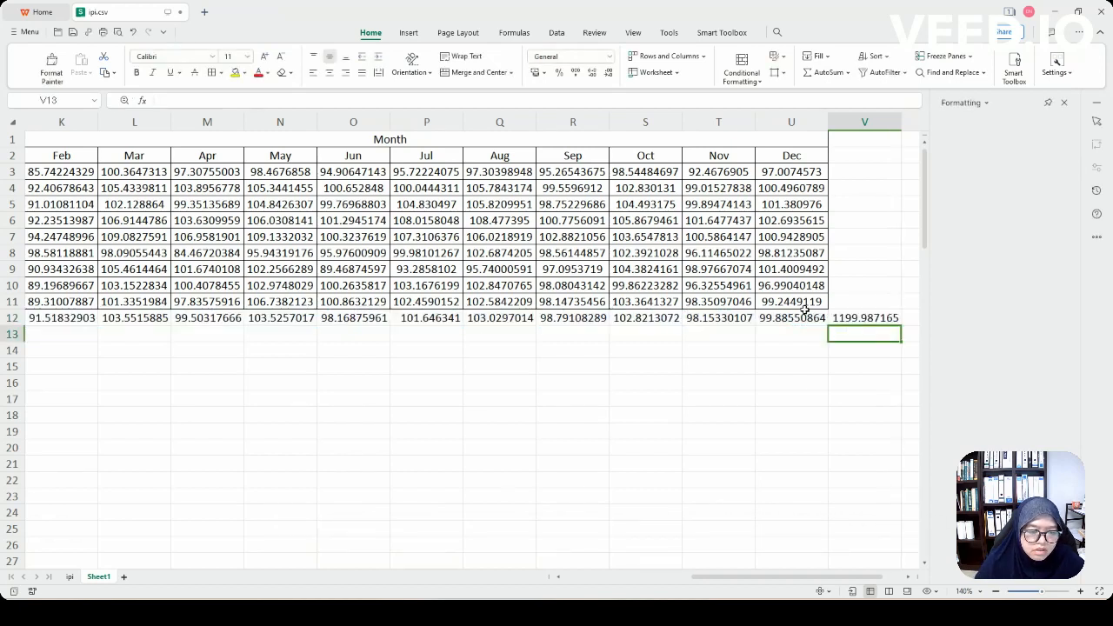
click(848, 318)
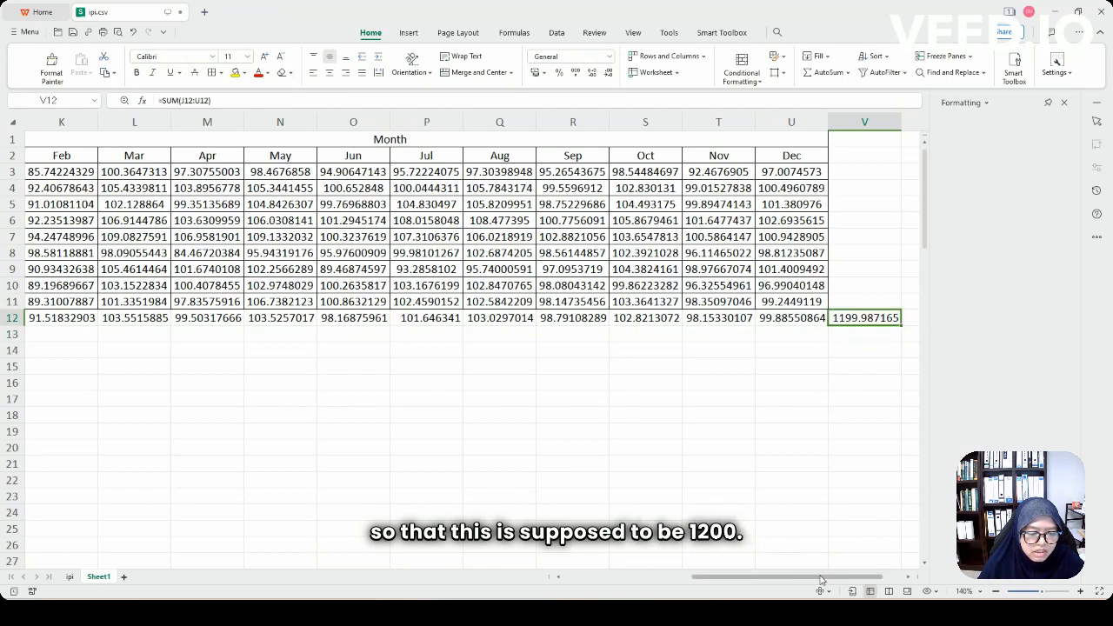
Step: Label the row below Mean "S.I." in cell I13
drag(837, 580, 569, 425)
click(507, 333)
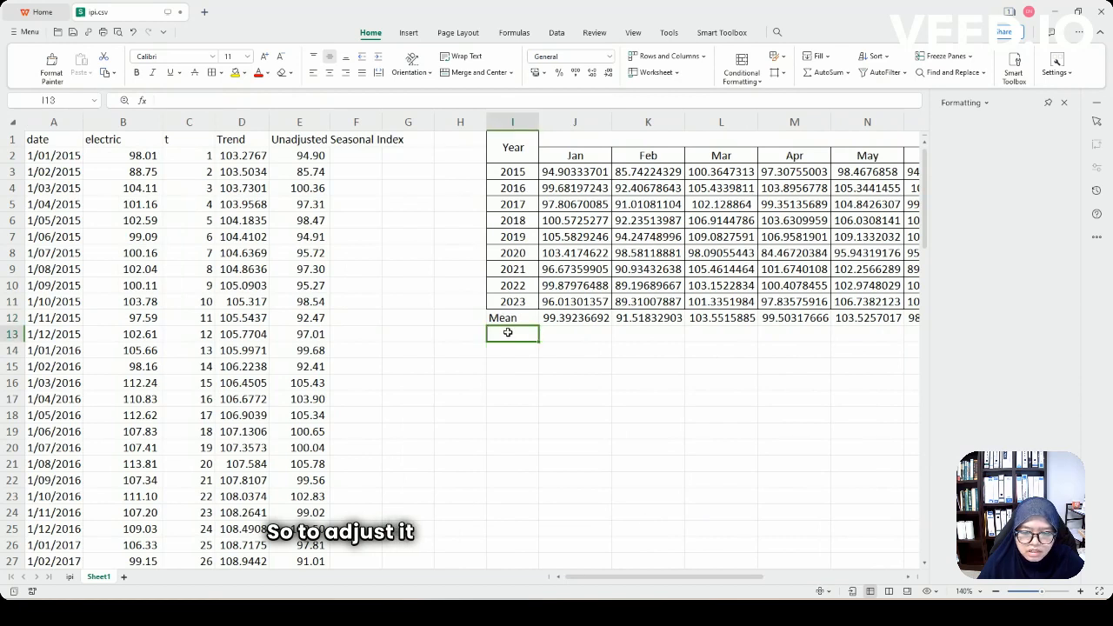
text(S)
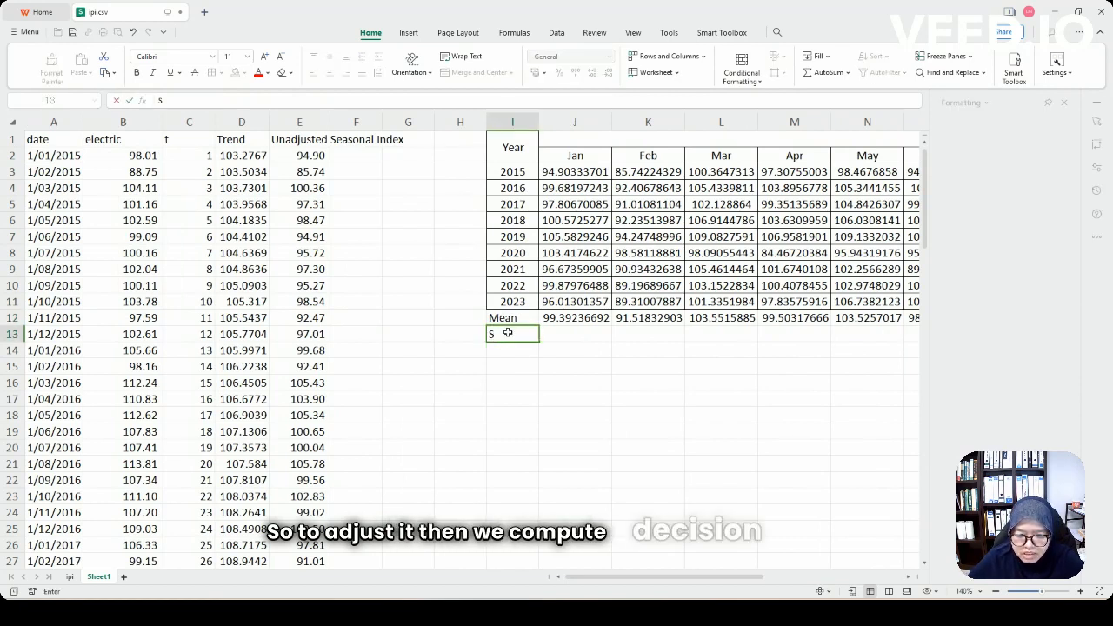
text(.I.)
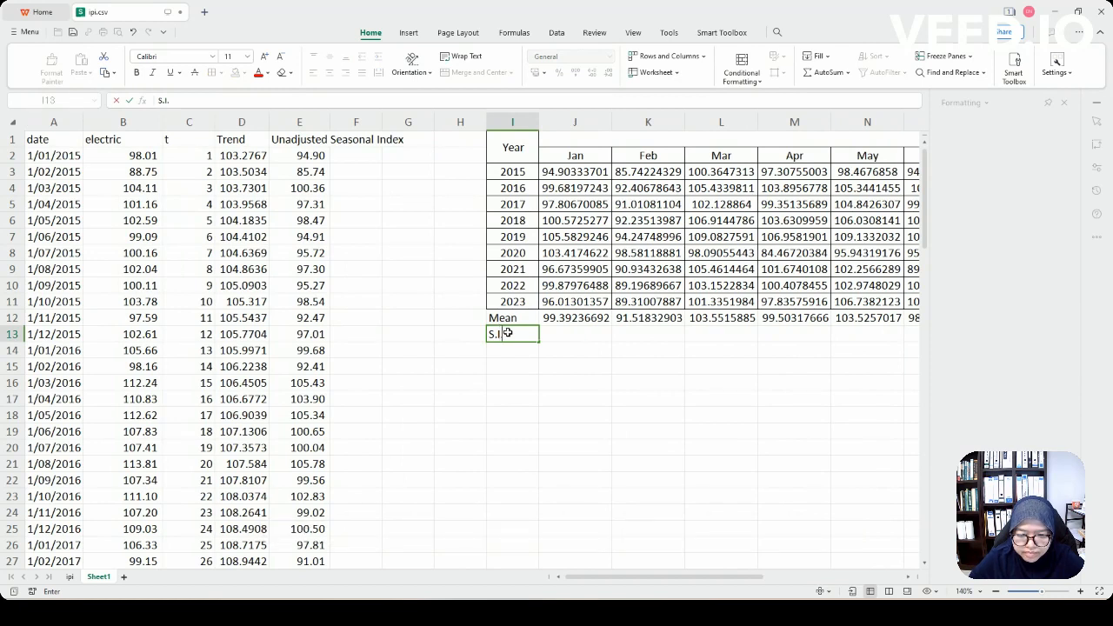
key(Tab)
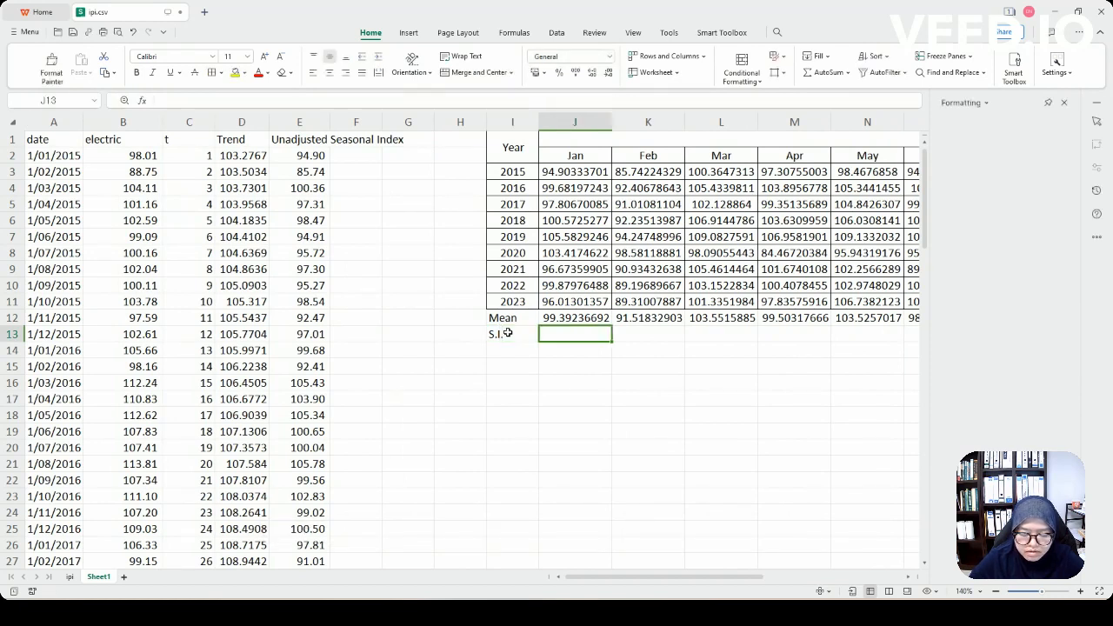
Step: Compute January's adjusted seasonal index in J13 with =J12/$V$12*1200, locking the reference to the total of the means
text(=)
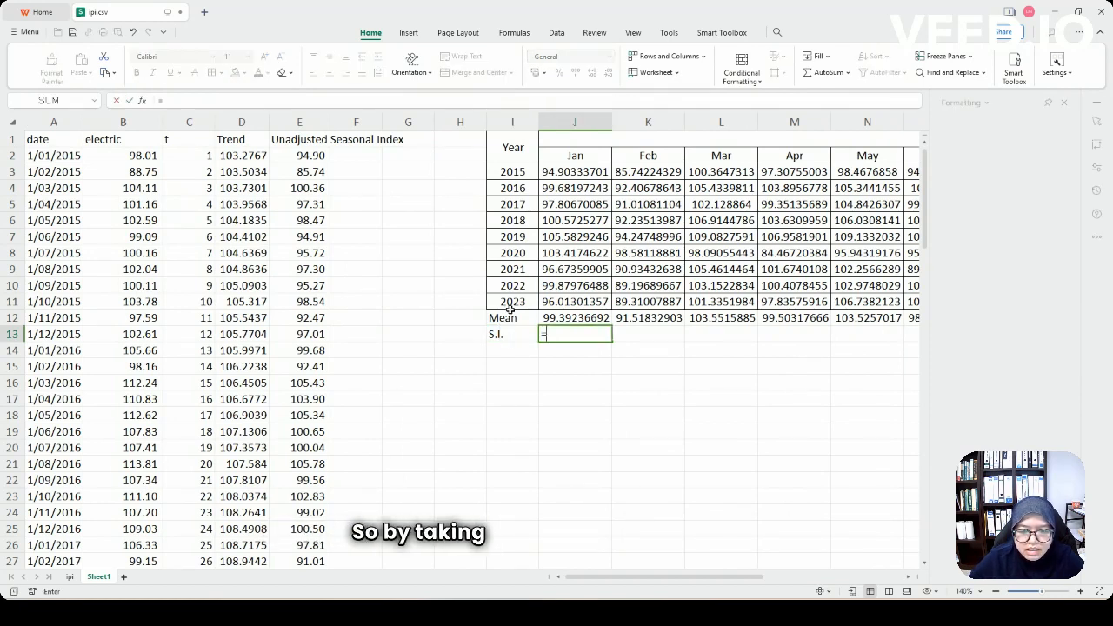
click(601, 318)
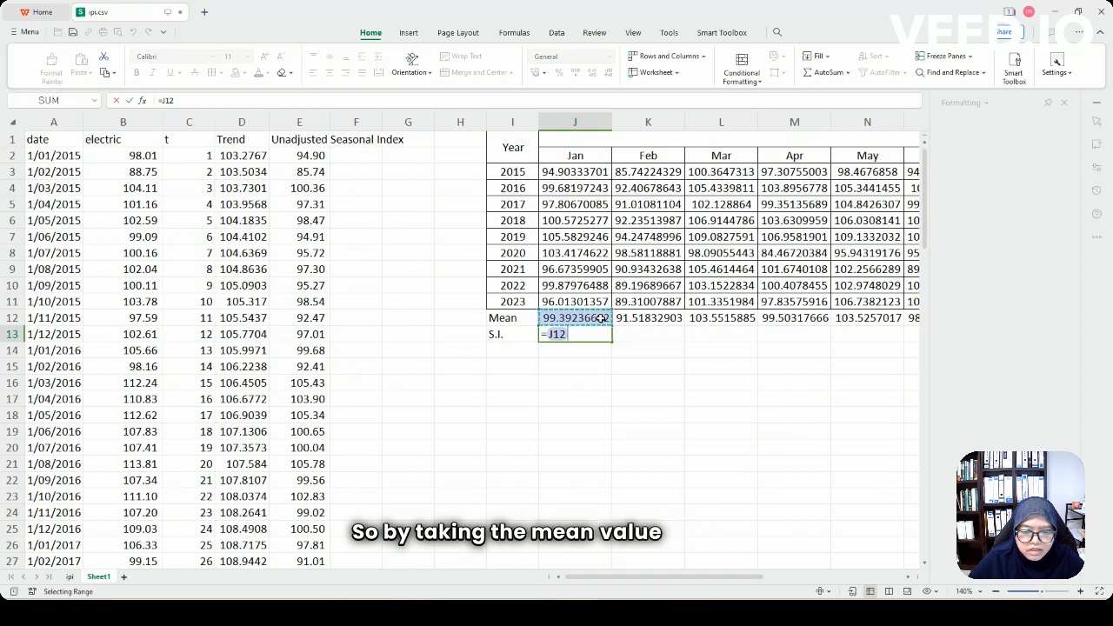
text(/)
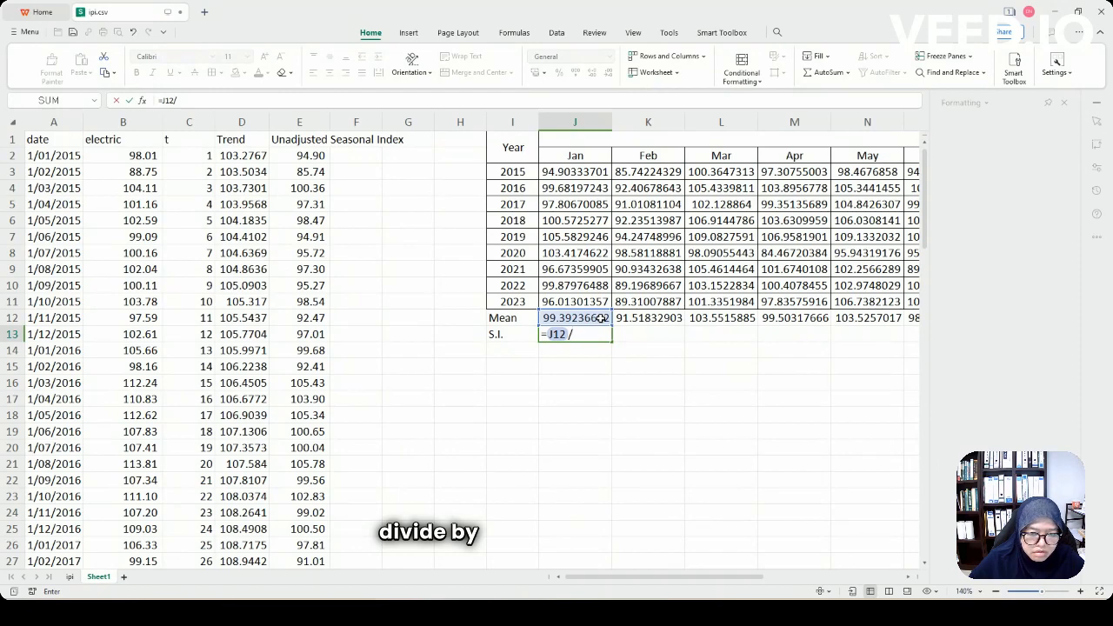
drag(759, 580, 721, 581)
click(839, 319)
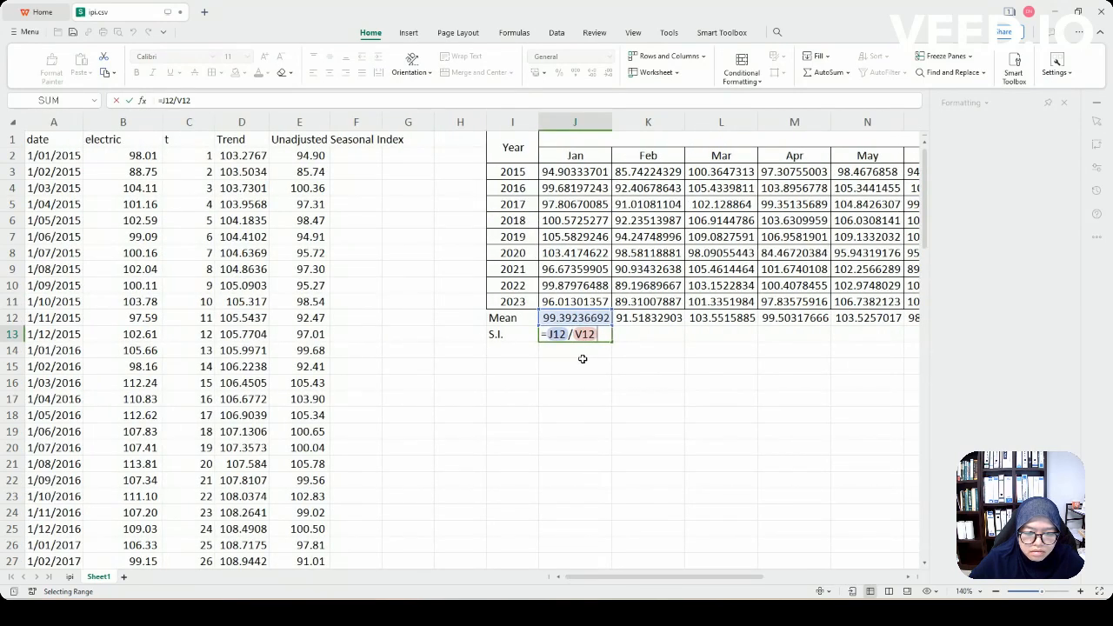
click(575, 333)
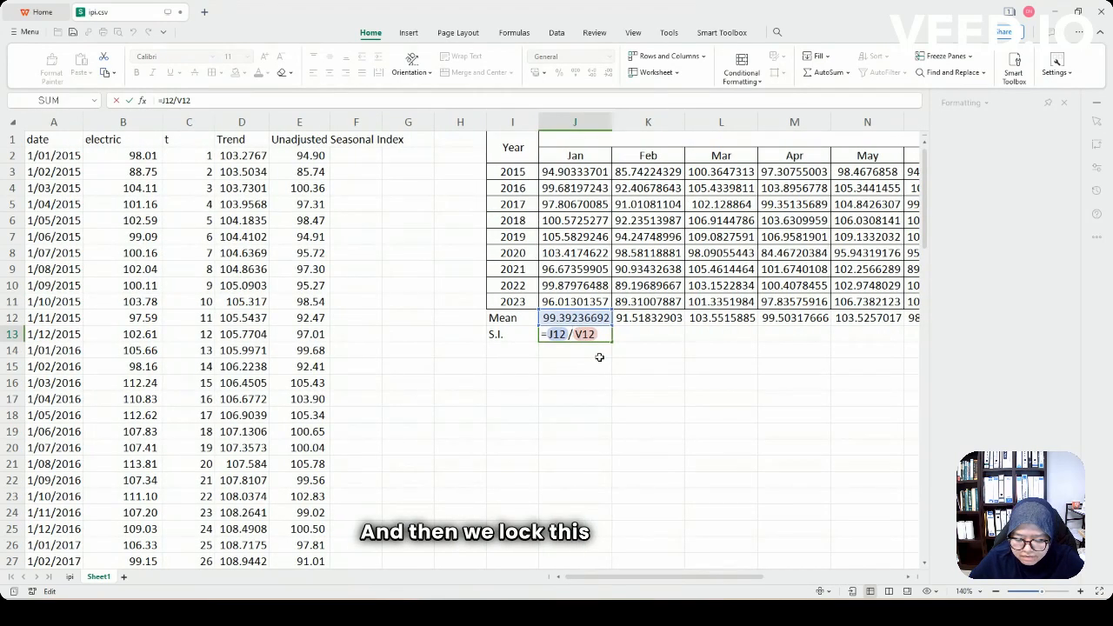
text($)
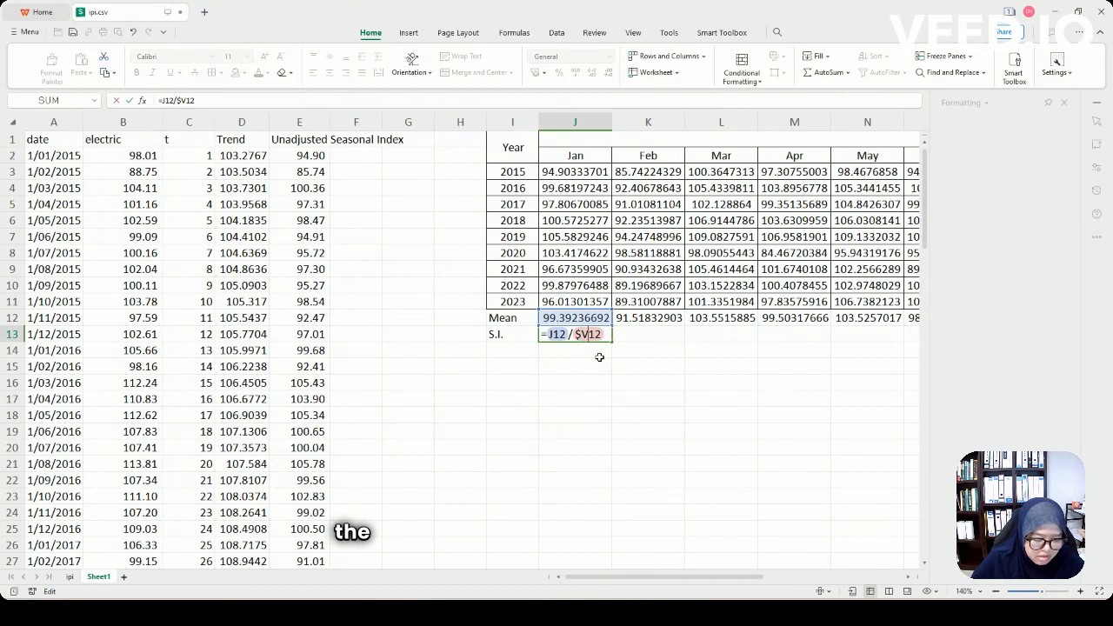
key(Right)
text($)
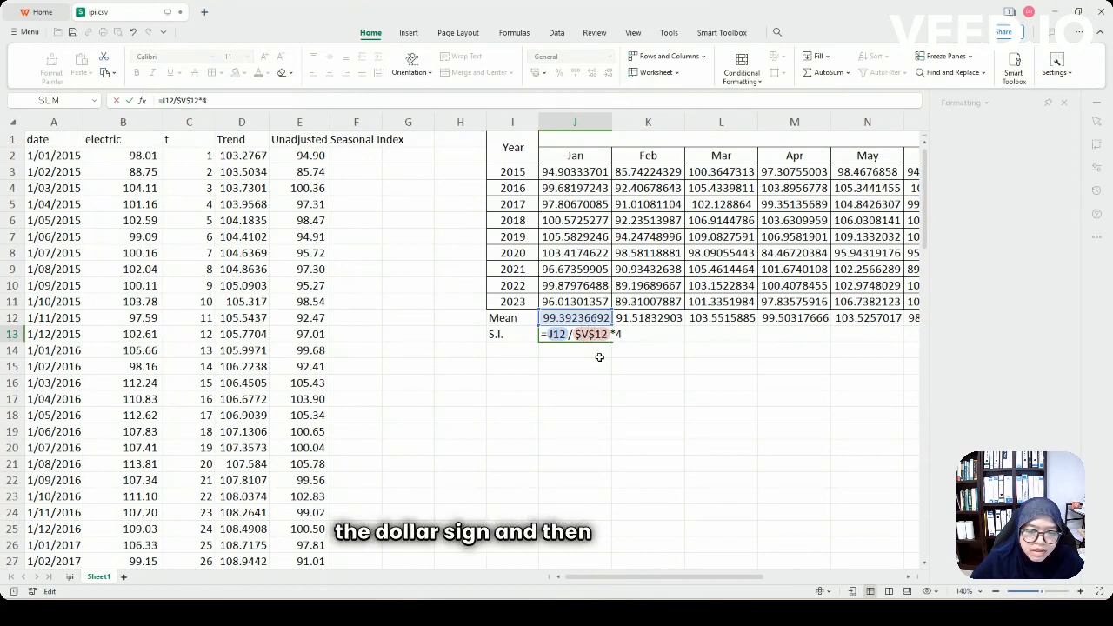
key(BackSpace)
key(BackSpace)
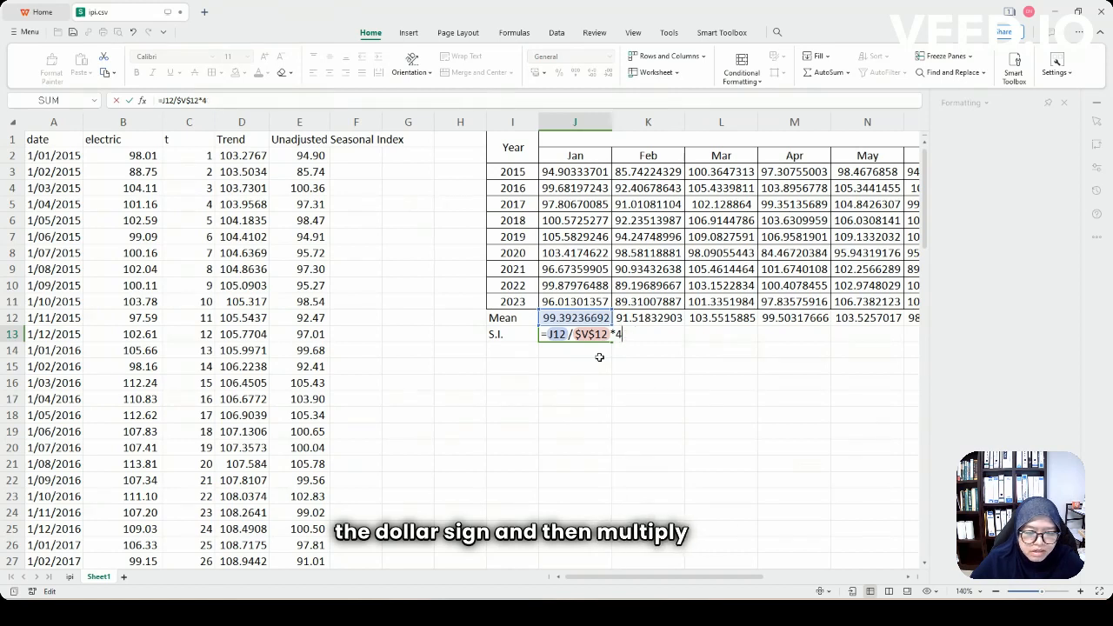
text(1200)
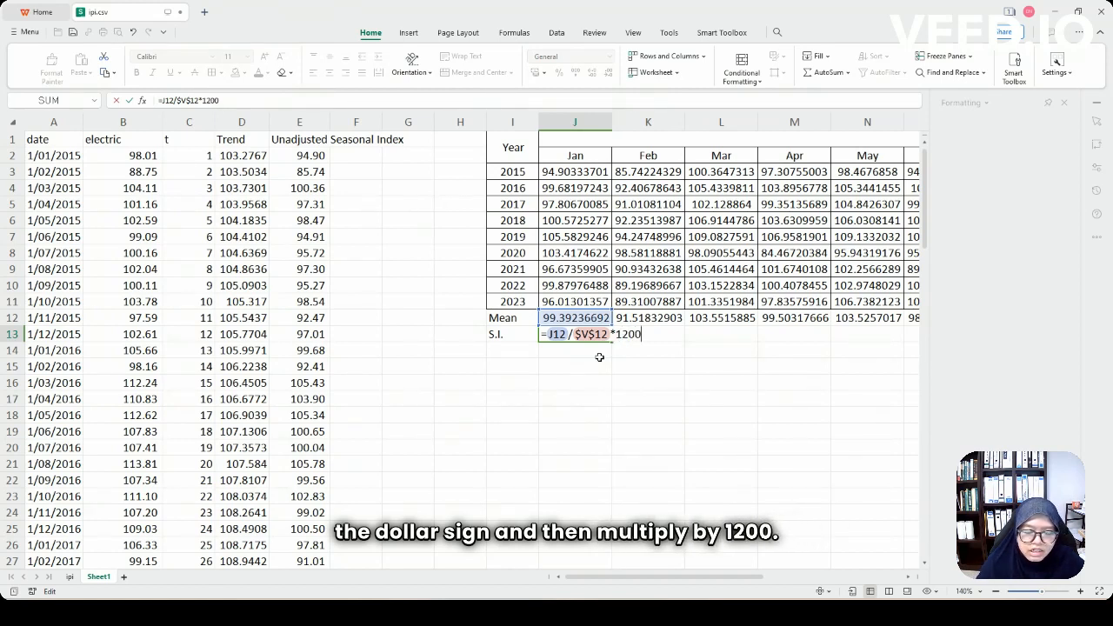
key(Return)
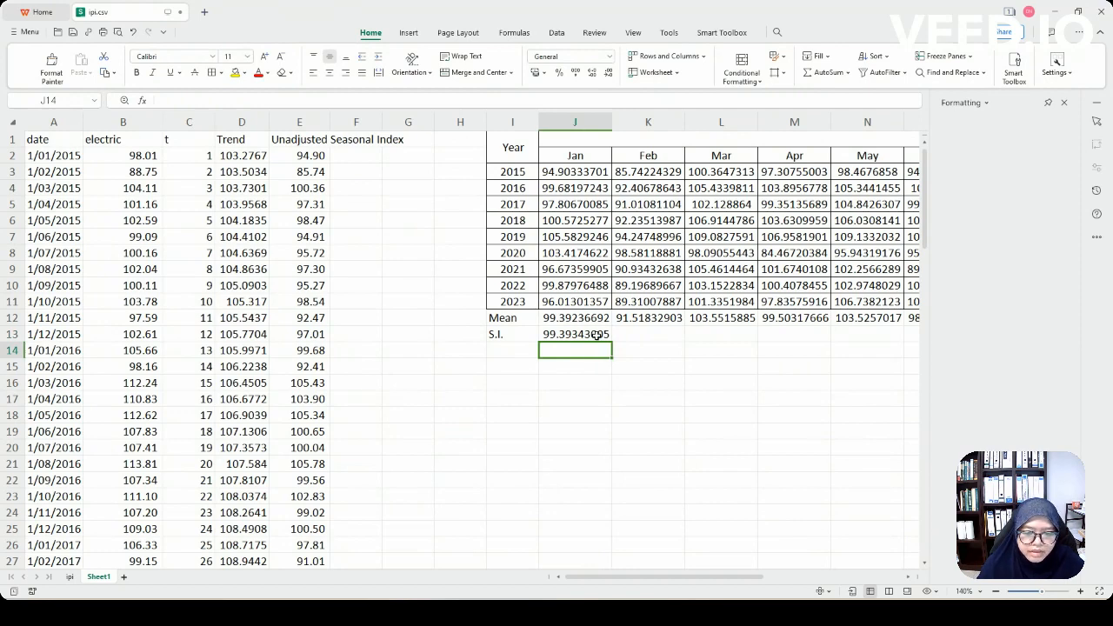
Step: Fill January's seasonal index formula from J13 across the S.I. row to December in U13
click(598, 336)
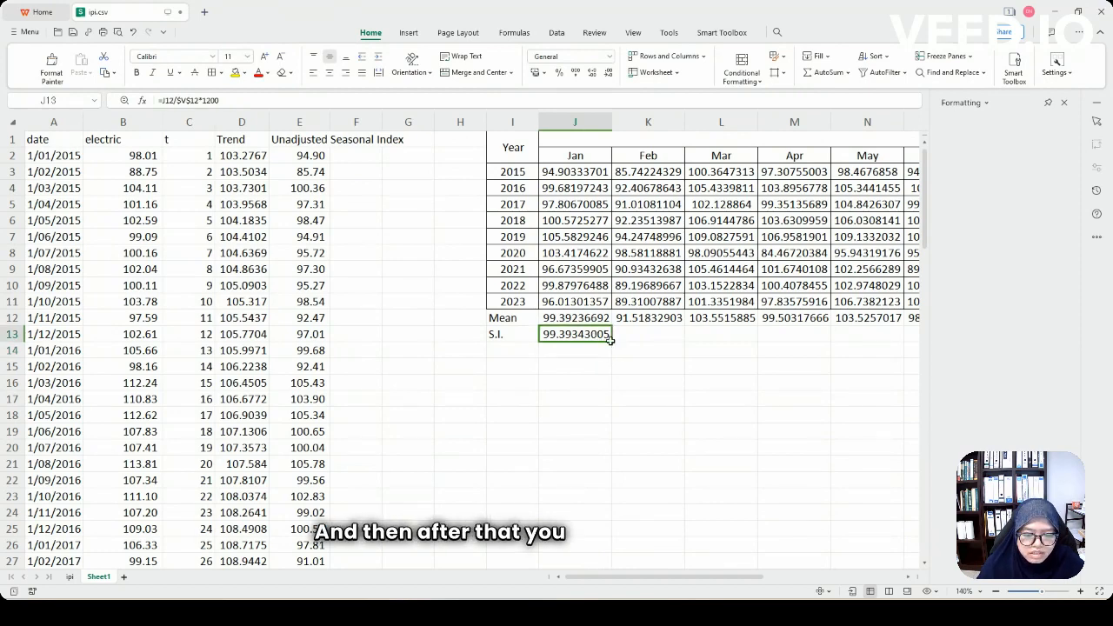
drag(610, 340, 904, 349)
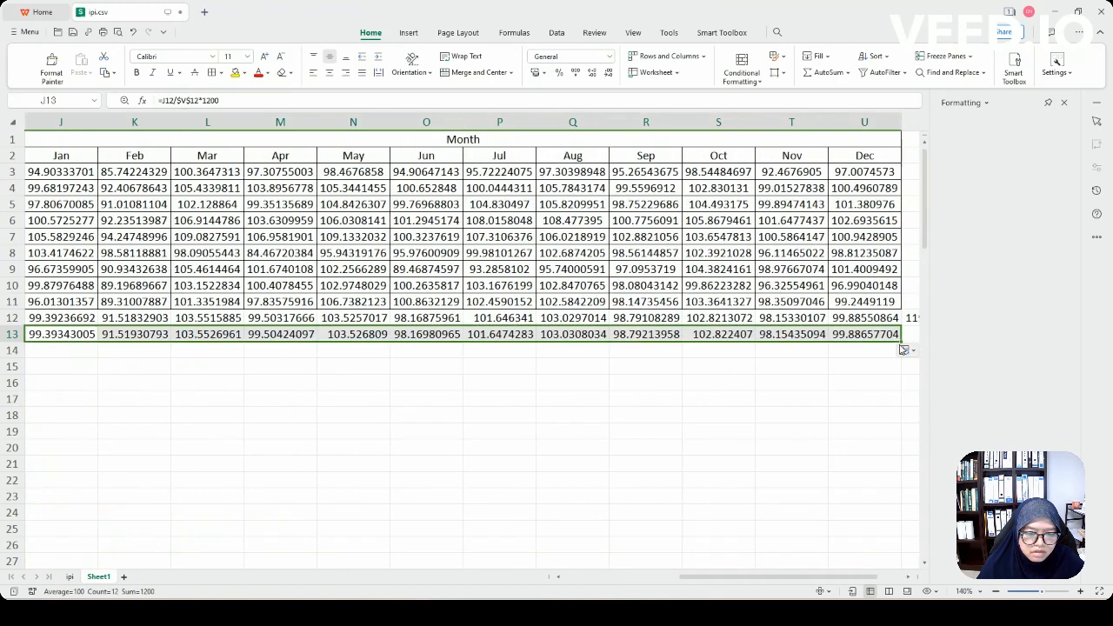
click(794, 350)
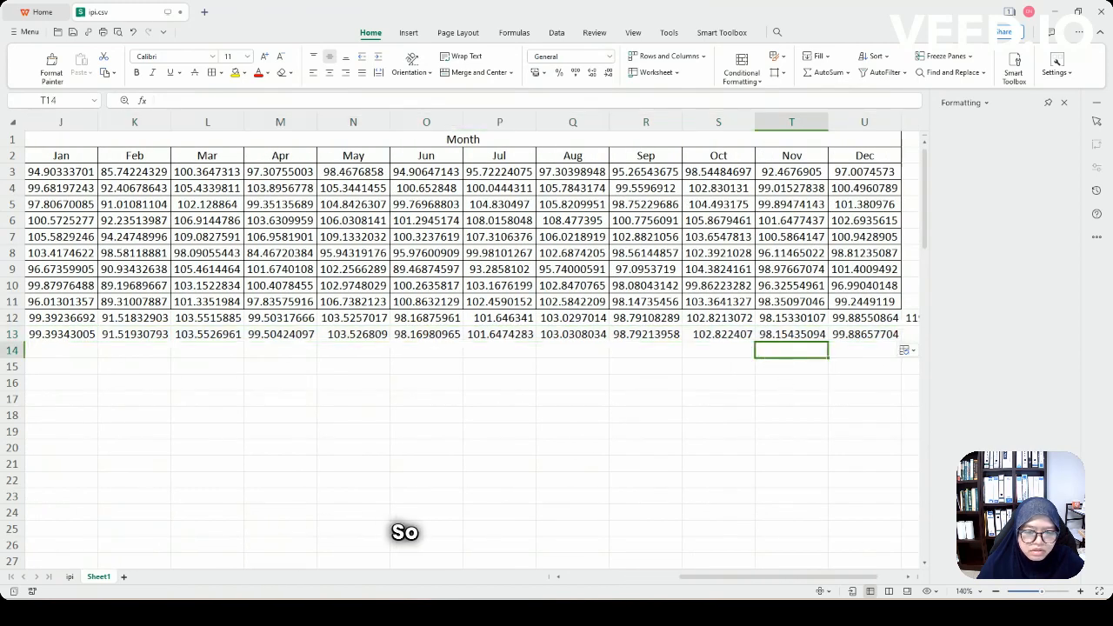
drag(714, 576, 644, 576)
click(406, 337)
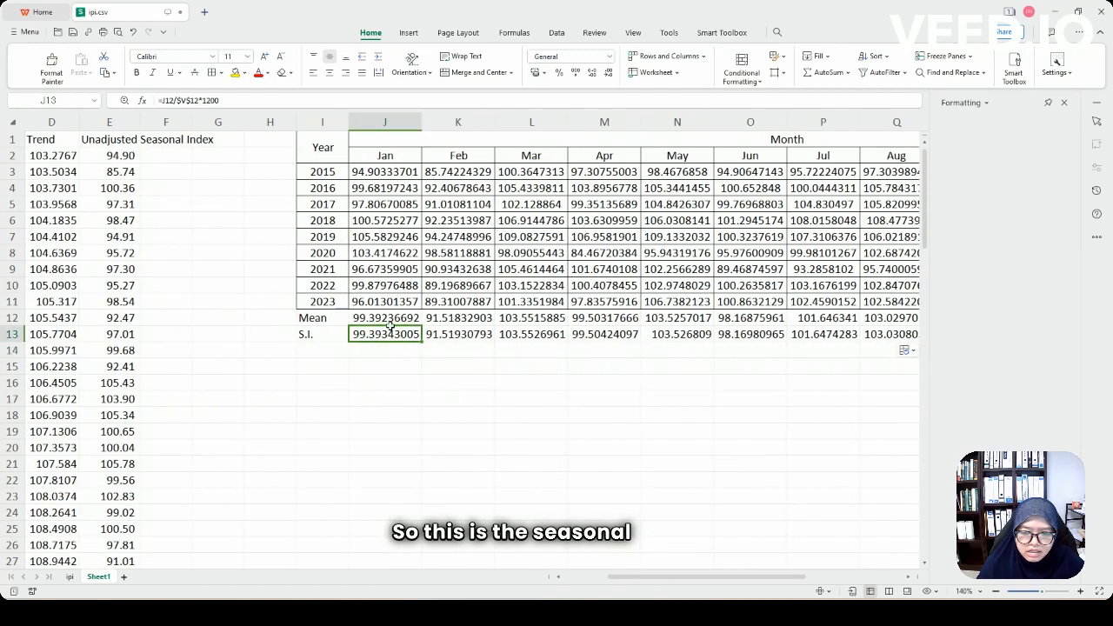
click(388, 371)
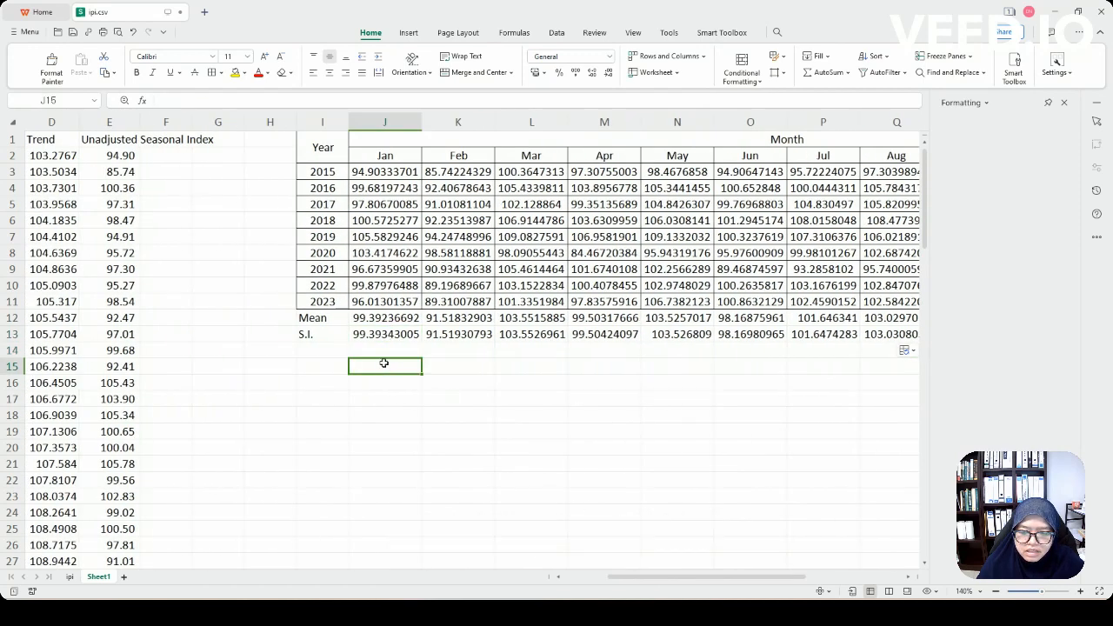